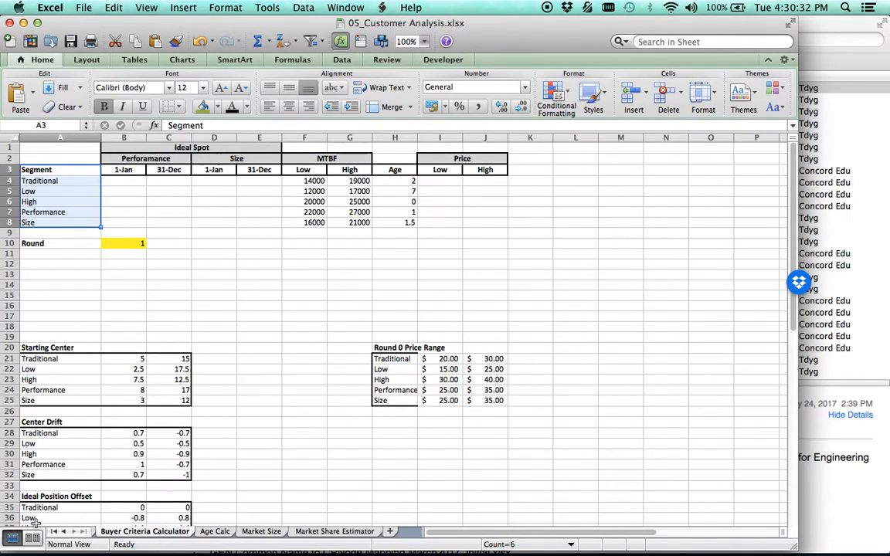
# Open the Buyer Criteria Weightings sheet to review each segment's price, position, MTBF and age weightings.
pyautogui.click(256, 482)
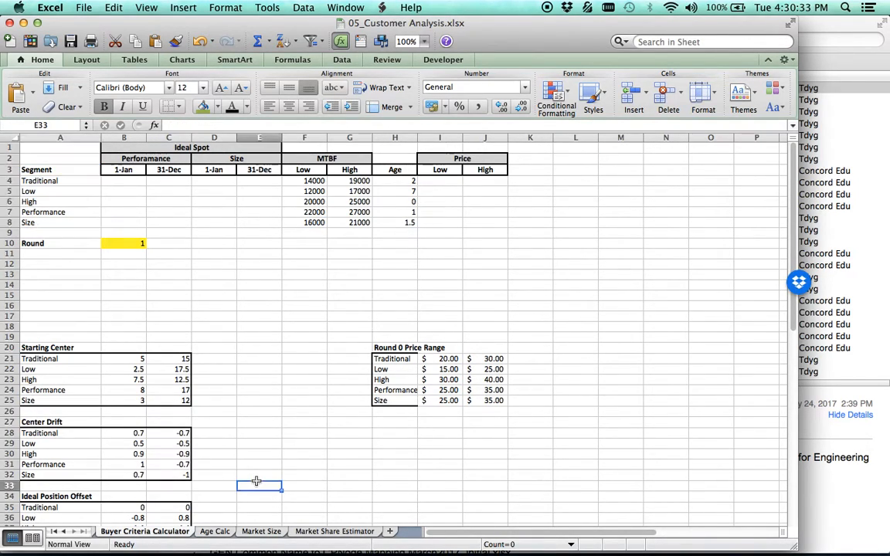
pyautogui.click(64, 532)
pyautogui.click(116, 532)
pyautogui.click(230, 282)
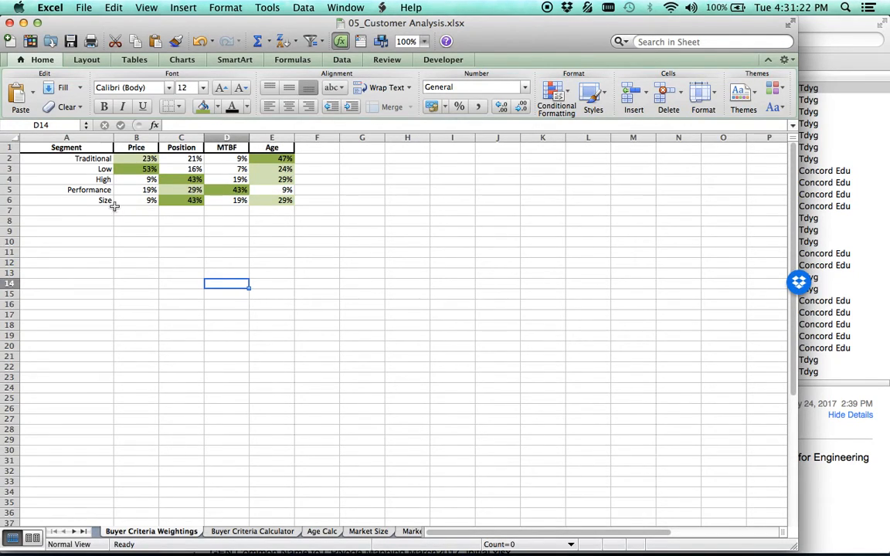
# Switch to Google Chrome and log into the Andrews team from the Capstone professor portal.
pyautogui.moveTo(158, 554)
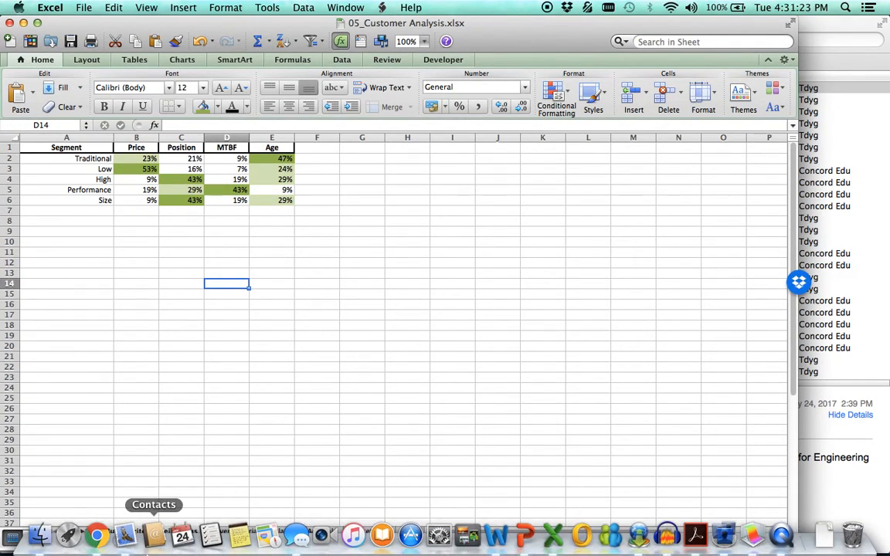
pyautogui.click(103, 546)
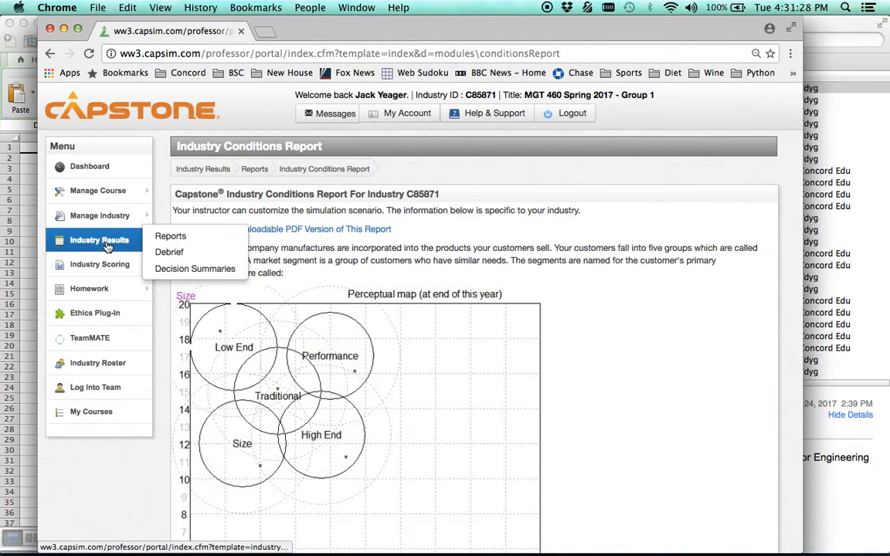
pyautogui.moveTo(114, 248)
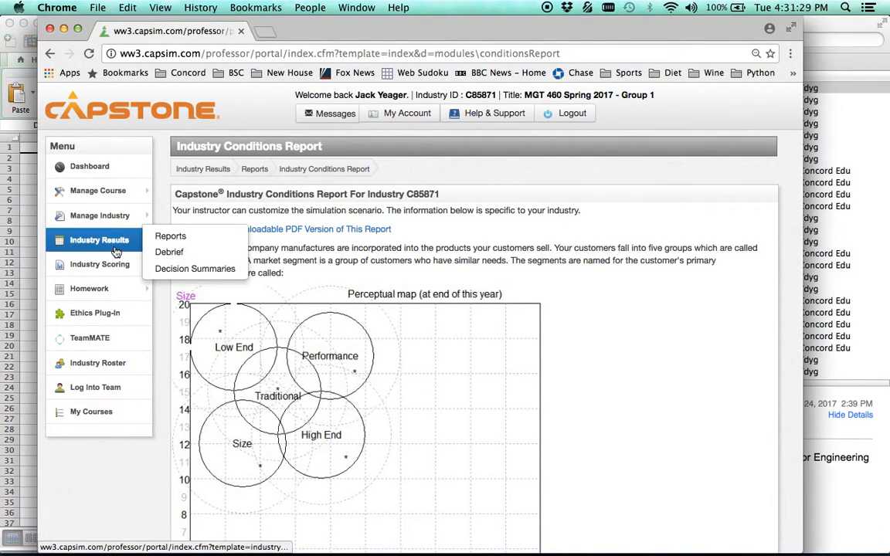
pyautogui.click(171, 239)
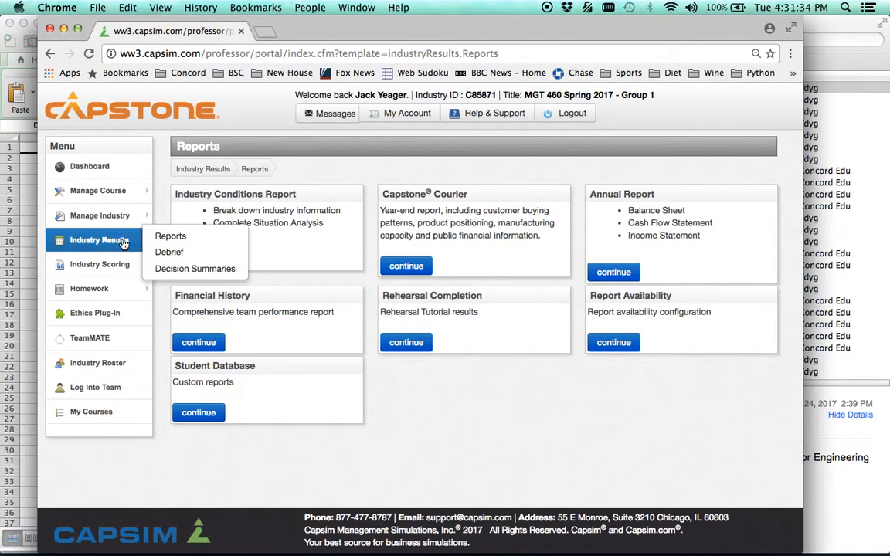
pyautogui.click(83, 391)
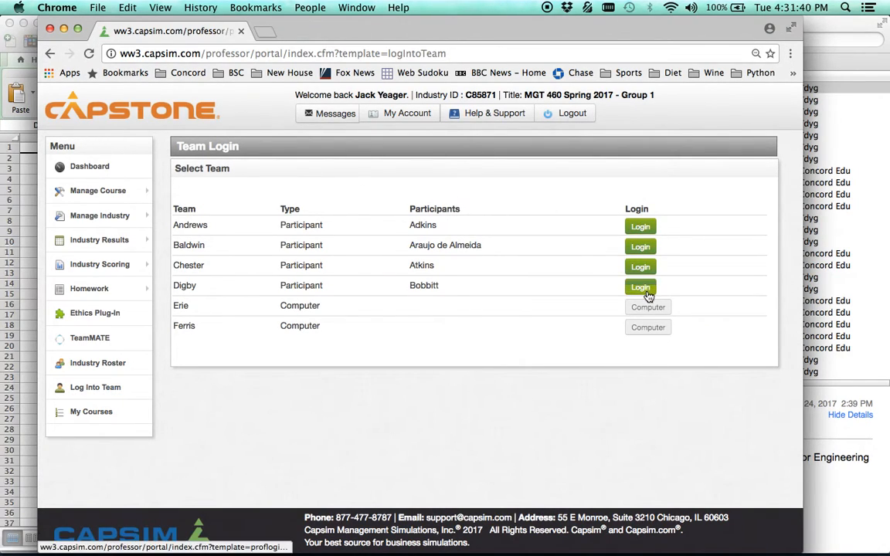
pyautogui.click(647, 227)
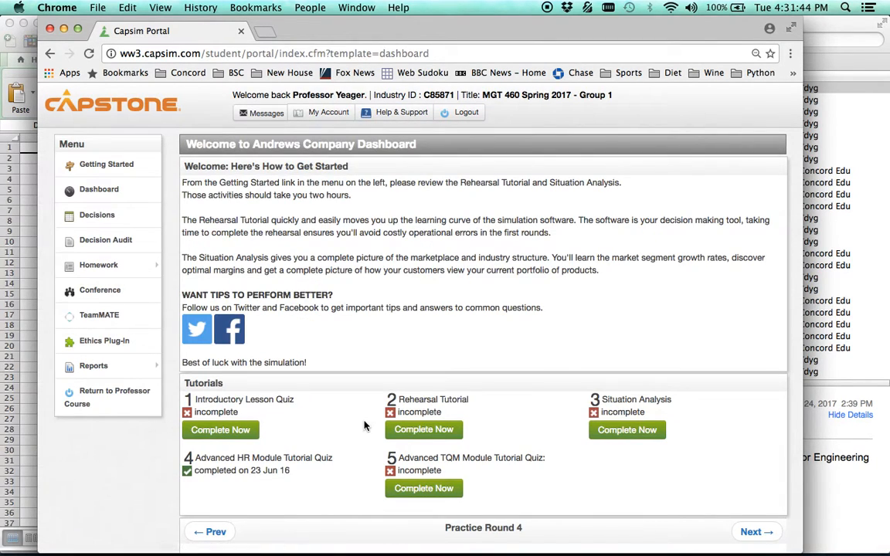
pyautogui.scroll(-5, 365, 425)
pyautogui.scroll(2, 365, 425)
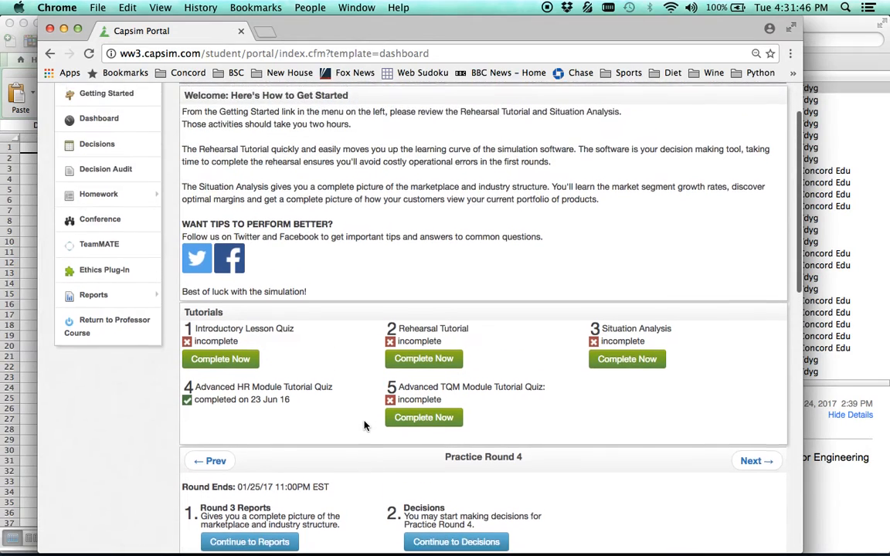
# Open the team's Industry Conditions Report and look through it to the Traditional segment's buying criteria.
pyautogui.moveTo(124, 301)
pyautogui.click(198, 300)
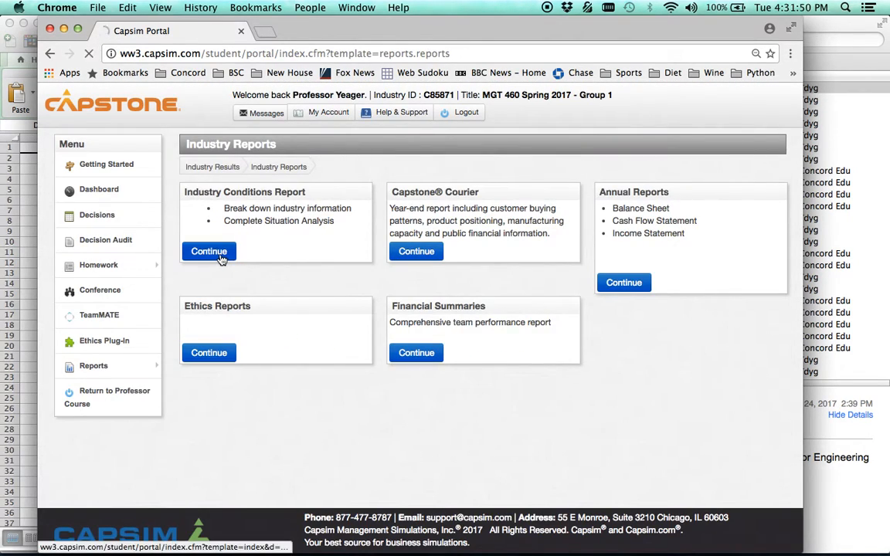
pyautogui.click(222, 257)
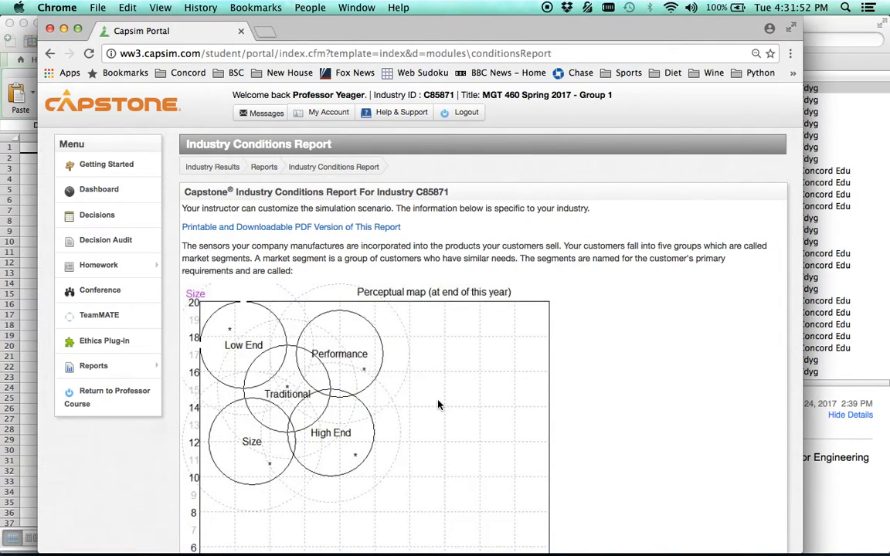
pyautogui.scroll(-4, 438, 405)
pyautogui.scroll(-20, 438, 405)
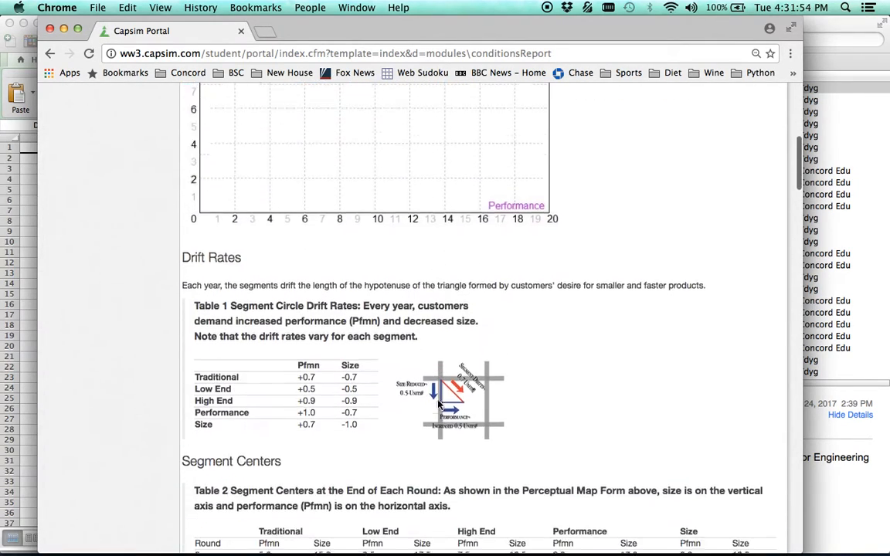
pyautogui.scroll(5, 438, 404)
pyautogui.scroll(2, 439, 405)
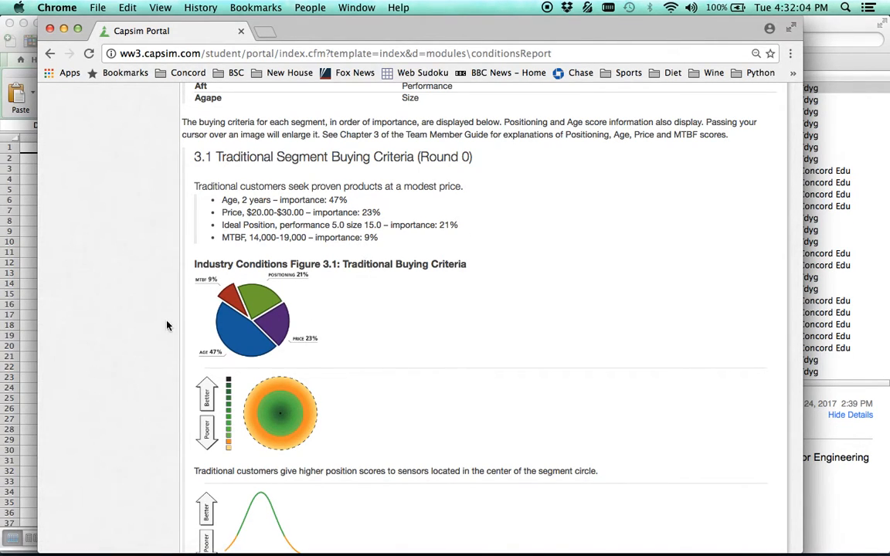
# Return to the Excel workbook and open the Buyer Criteria Calculator sheet.
pyautogui.click(21, 258)
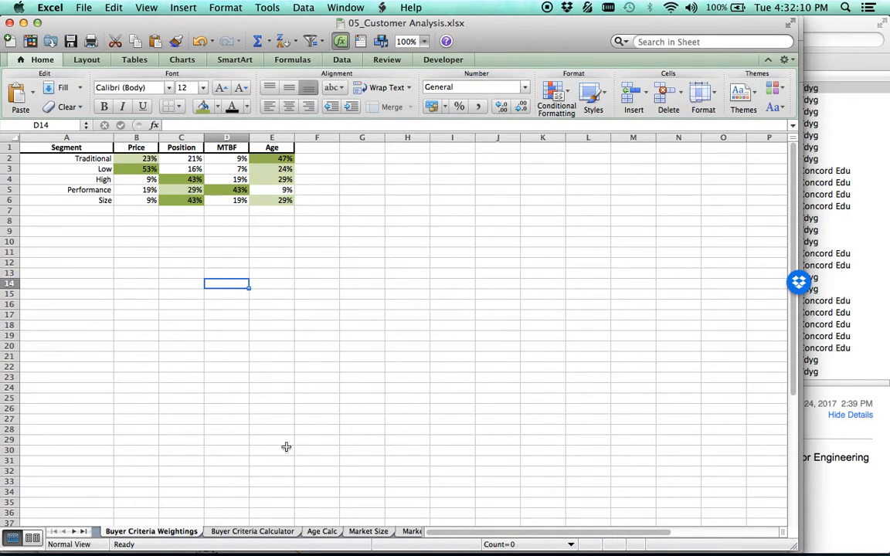
pyautogui.click(248, 533)
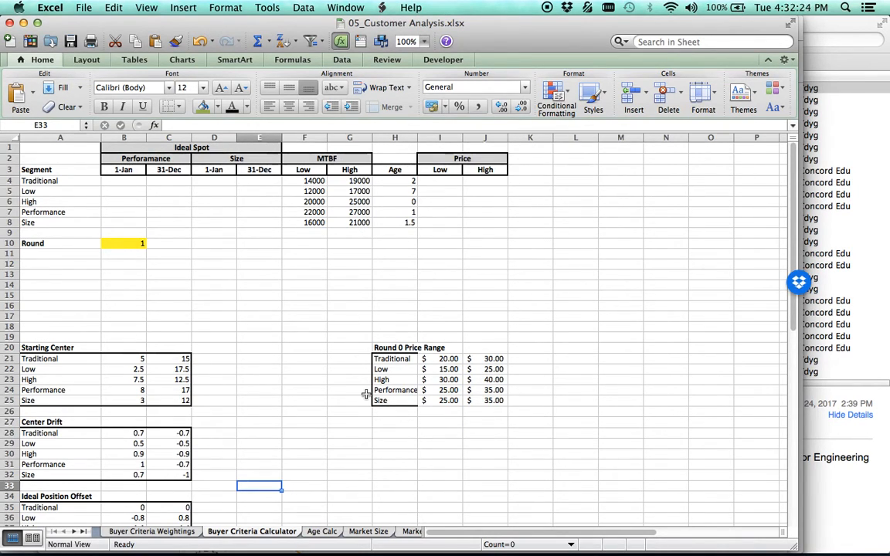
pyautogui.scroll(-3, 364, 392)
pyautogui.scroll(3, 366, 394)
# Correct the misspelled heading in cell B2 to "Performance".
pyautogui.click(152, 158)
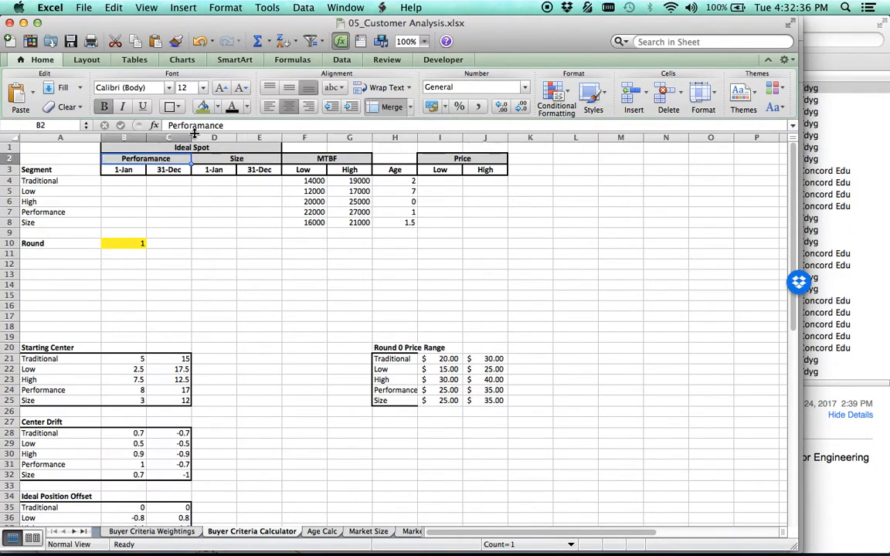
pyautogui.click(199, 125)
pyautogui.press('BackSpace')
pyautogui.press('Return')
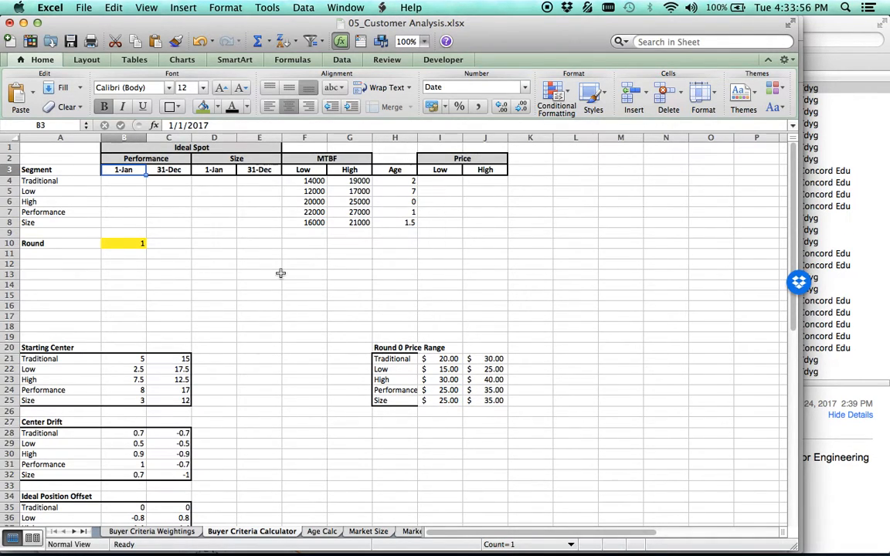
# Examine the Starting Center, Center Drift and Ideal Position Offset tables on the calculator sheet.
pyautogui.scroll(-3, 279, 370)
pyautogui.scroll(3, 278, 369)
pyautogui.moveTo(133, 360); pyautogui.dragTo(169, 475)
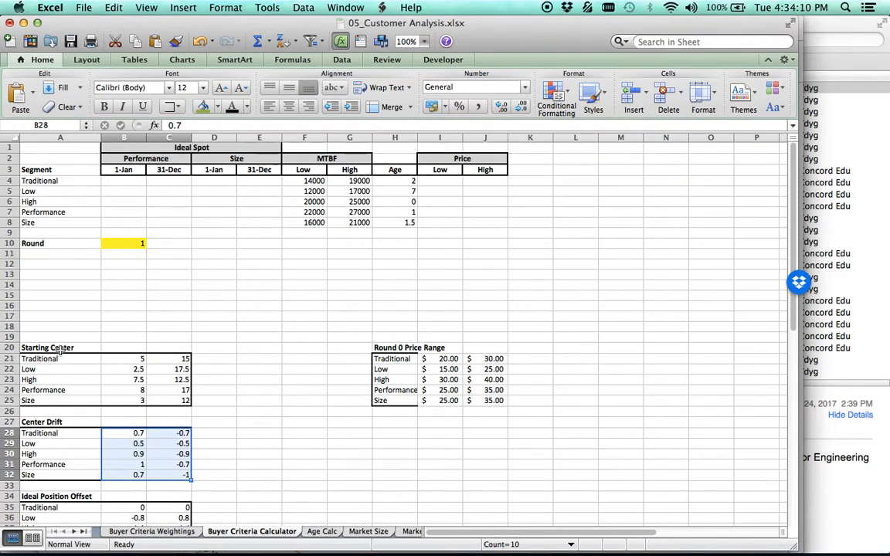
pyautogui.scroll(-5, 107, 403)
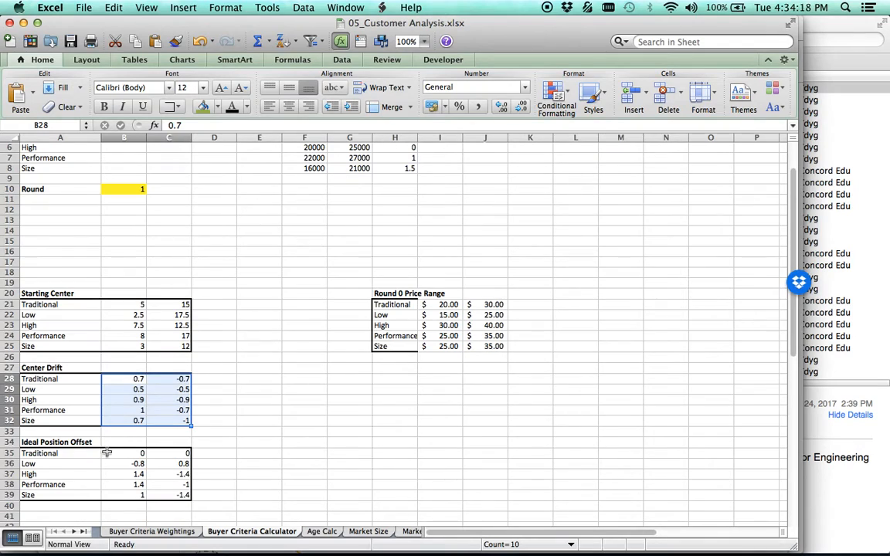
pyautogui.moveTo(122, 453); pyautogui.dragTo(161, 493)
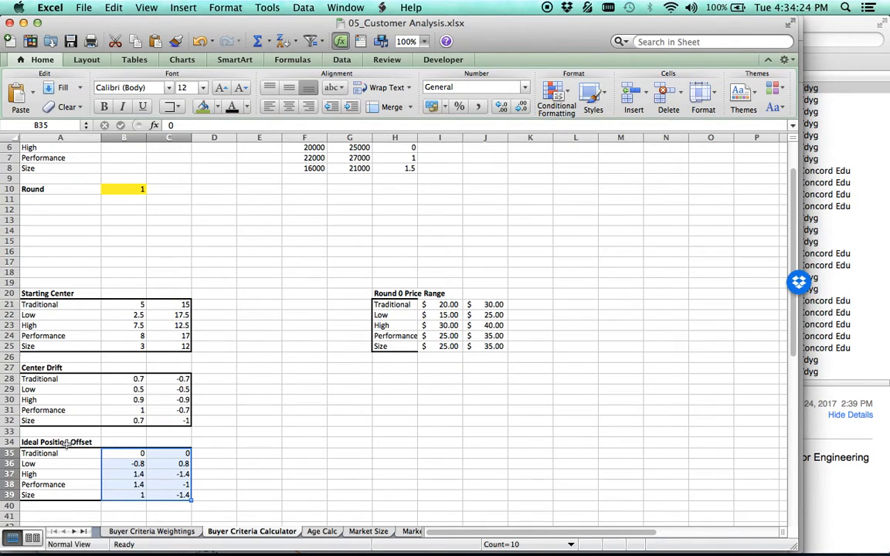
# Switch to Google Chrome and examine the report's drift rates, segment centers and ideal spot offsets tables.
pyautogui.moveTo(238, 549)
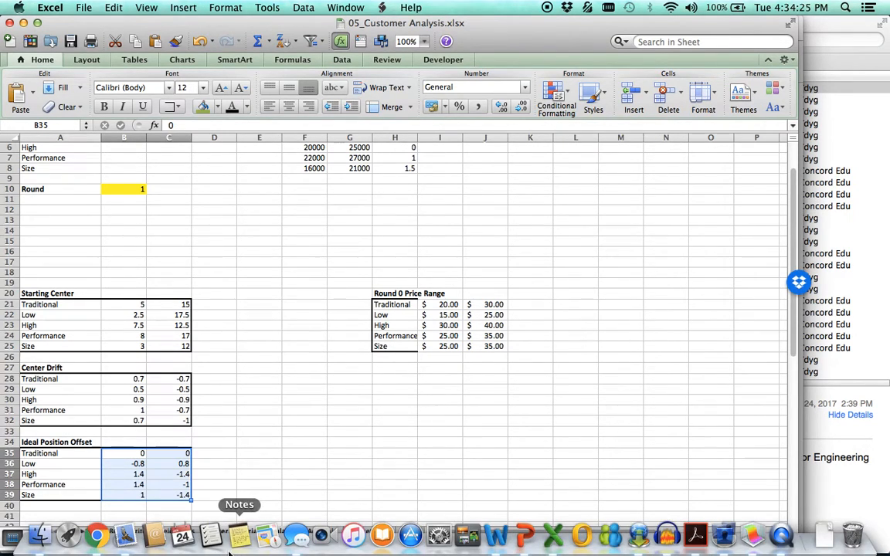
pyautogui.click(105, 545)
pyautogui.scroll(10, 500, 229)
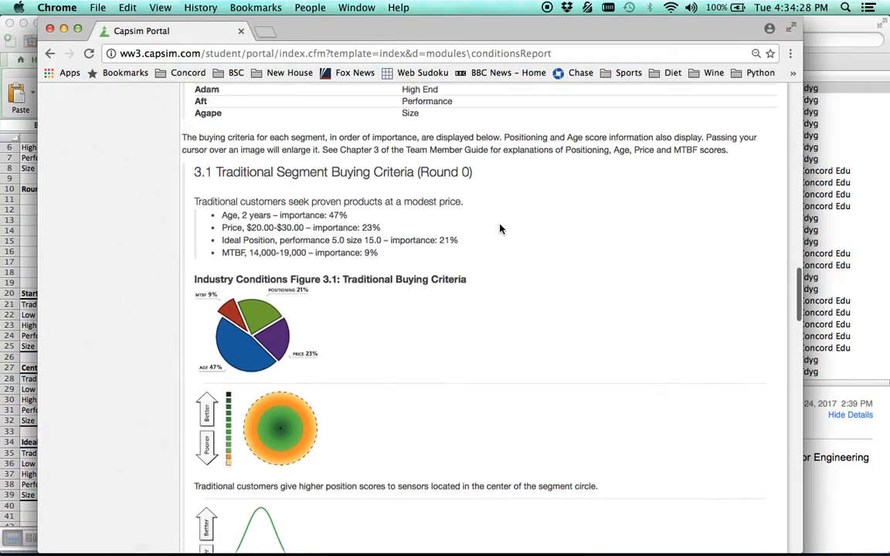
pyautogui.scroll(15, 500, 228)
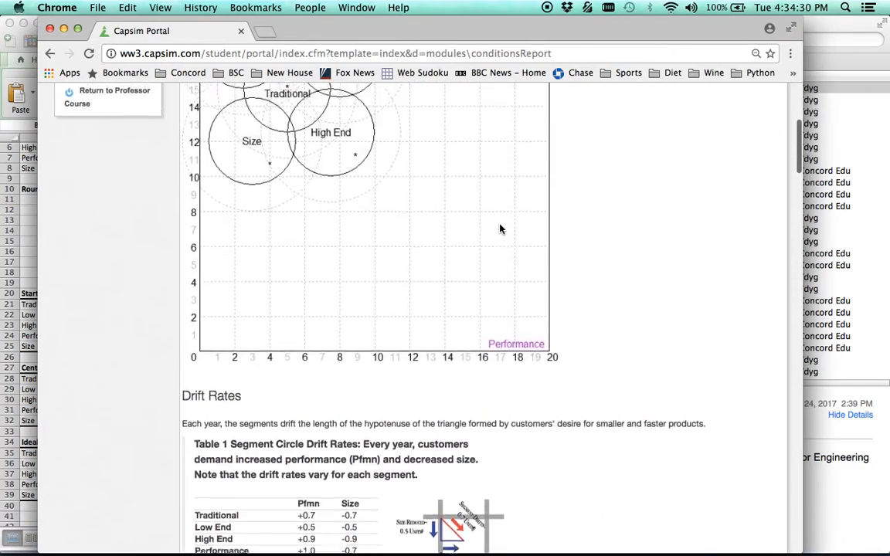
pyautogui.scroll(-10, 500, 229)
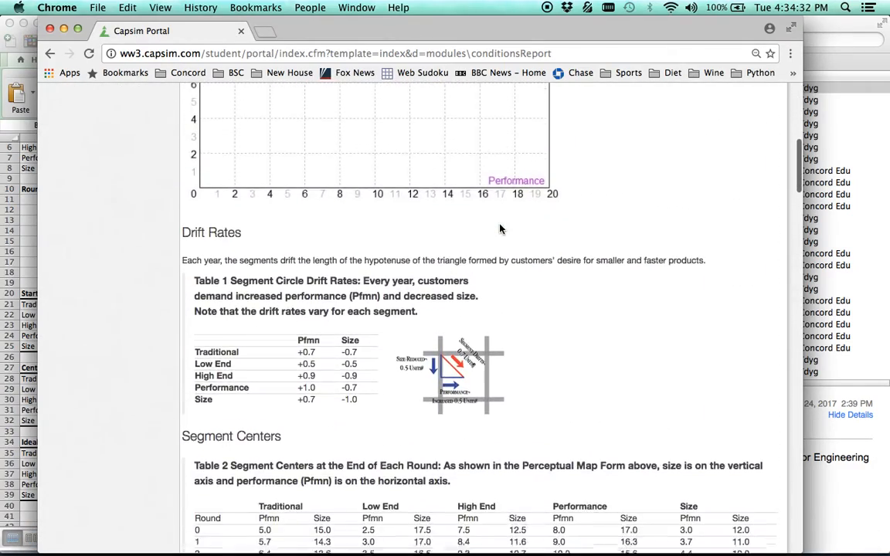
pyautogui.scroll(-3, 500, 229)
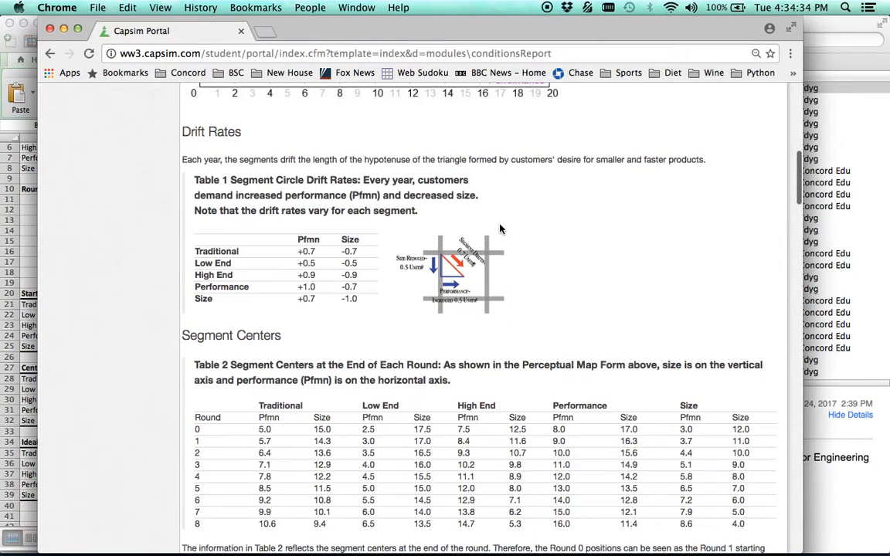
pyautogui.scroll(-1, 500, 228)
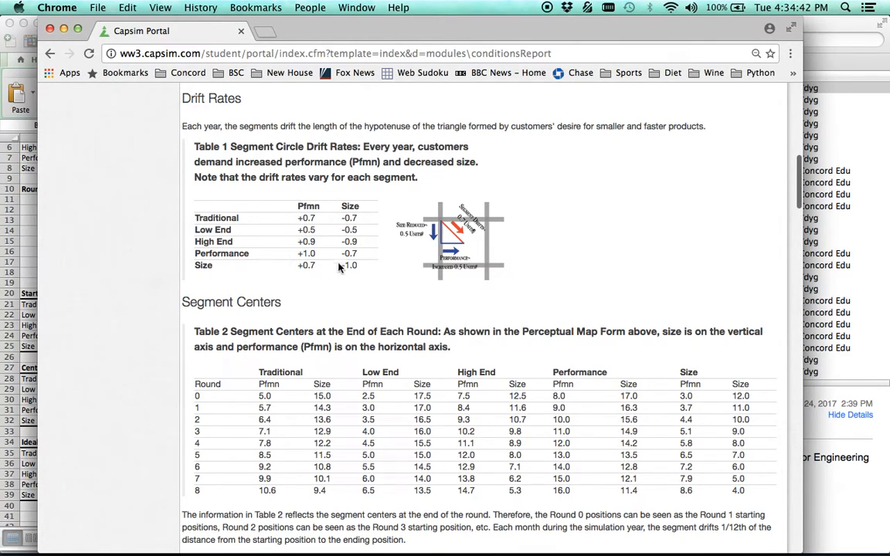
pyautogui.scroll(-5, 381, 412)
pyautogui.scroll(-2, 379, 465)
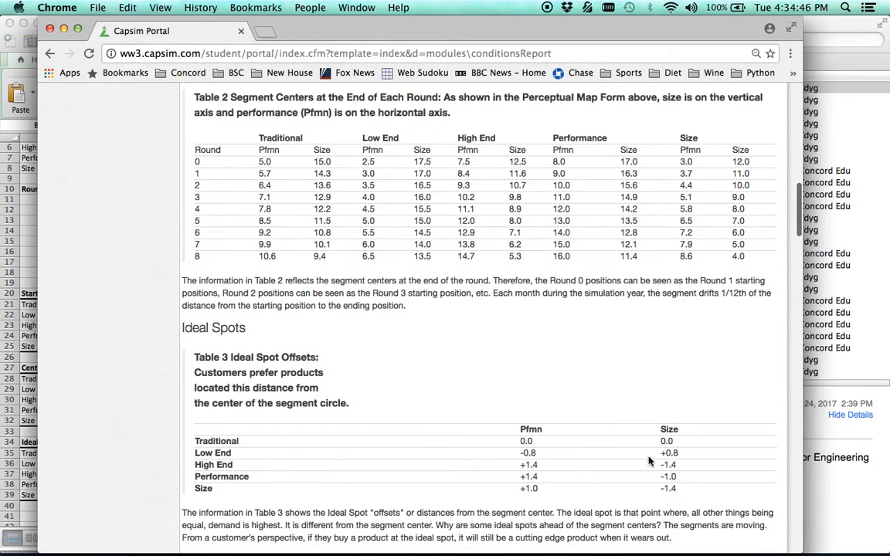
pyautogui.scroll(6, 571, 363)
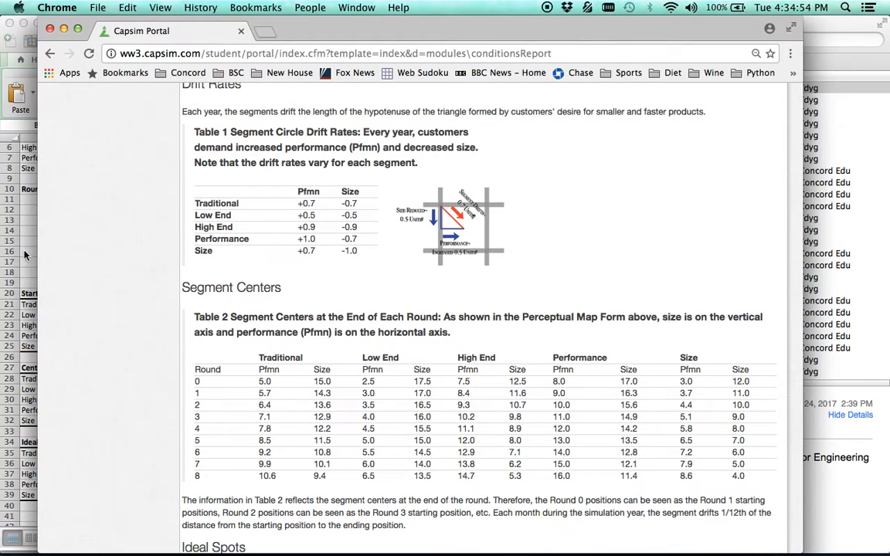
# Switch back to the Excel workbook and review the empty Ideal Spot table and the Round input cell.
pyautogui.click(22, 228)
pyautogui.scroll(2, 194, 257)
pyautogui.scroll(3, 194, 257)
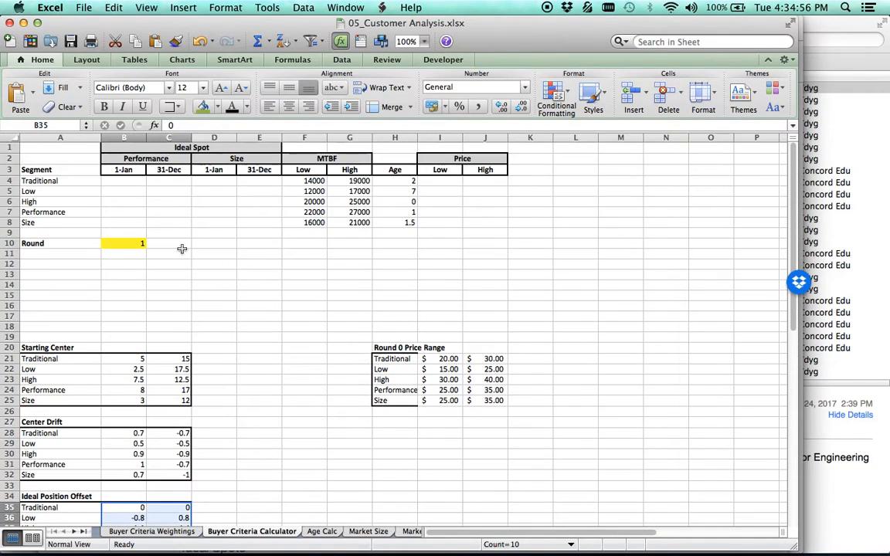
pyautogui.click(129, 182)
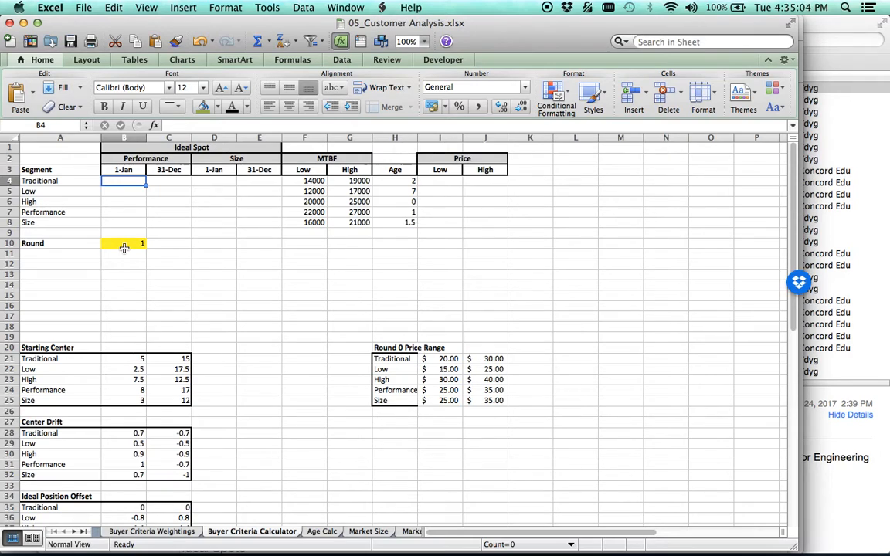
pyautogui.click(124, 247)
# Enter the Traditional segment's 1-Jan performance formula =B21+B28*(B10-1)+B35 in cell B4.
pyautogui.click(123, 182)
pyautogui.write('=')
pyautogui.moveTo(138, 373); pyautogui.dragTo(125, 358)
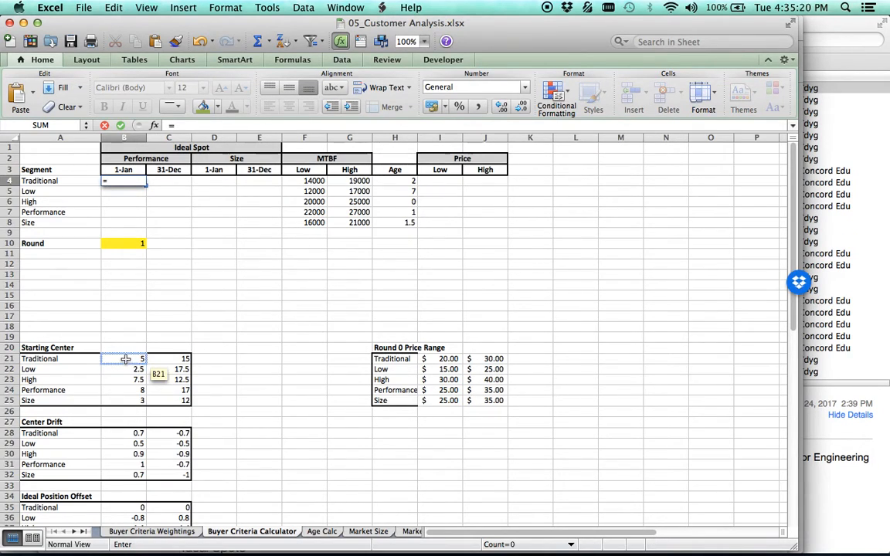
pyautogui.click(125, 359)
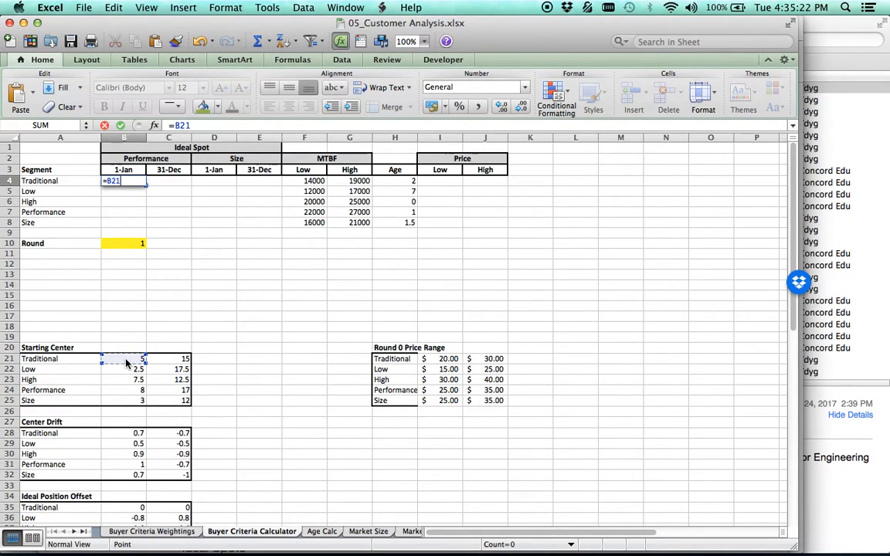
pyautogui.write('+')
pyautogui.click(139, 435)
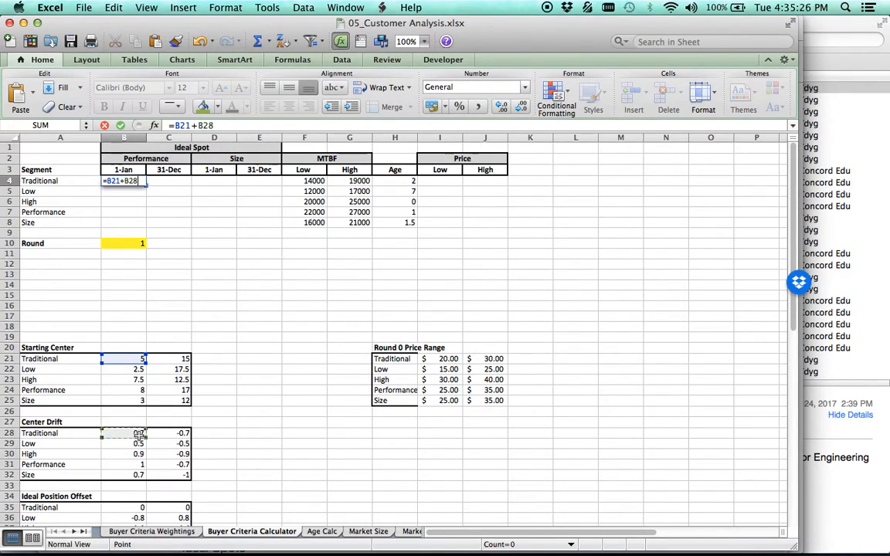
pyautogui.write('*(')
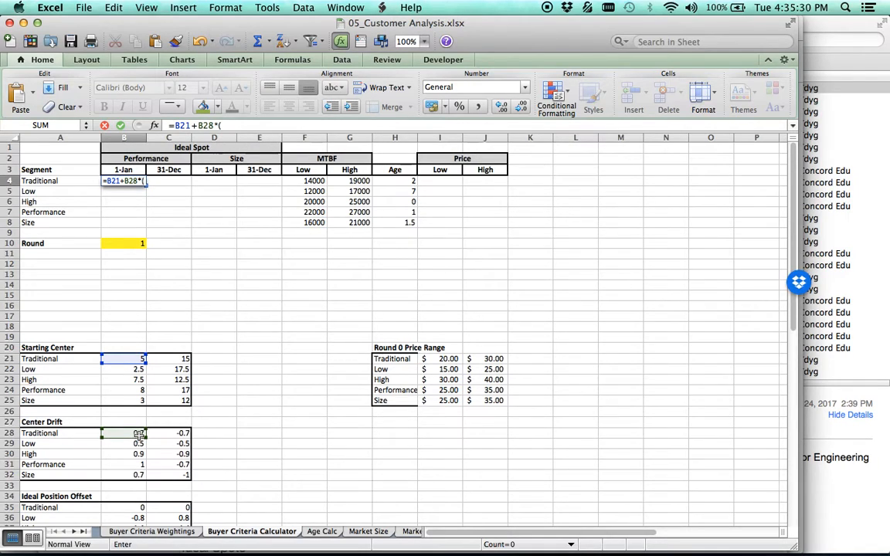
pyautogui.click(134, 243)
pyautogui.write('-1')
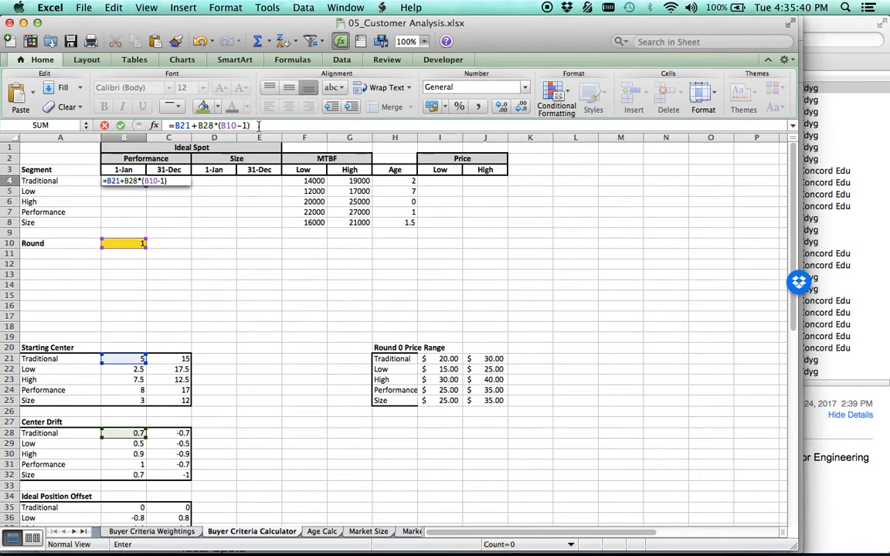
pyautogui.write('+')
pyautogui.click(139, 508)
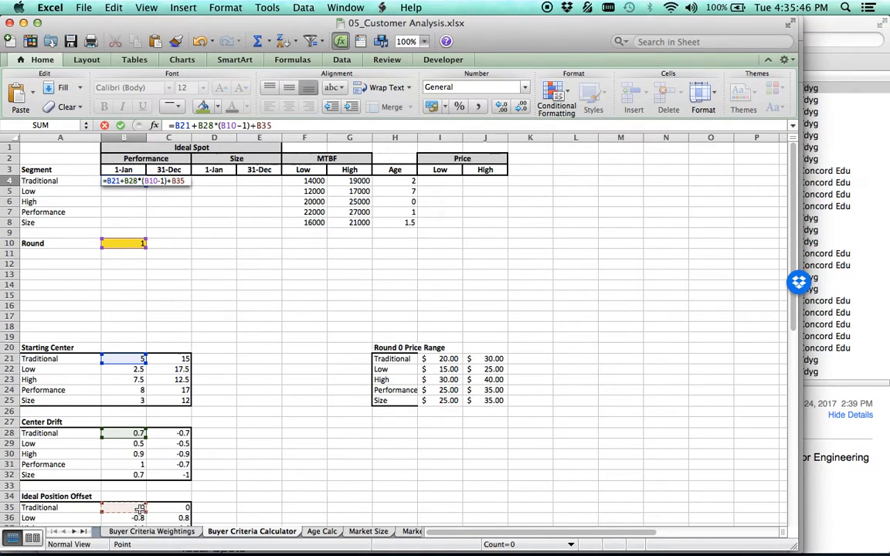
pyautogui.press('Return')
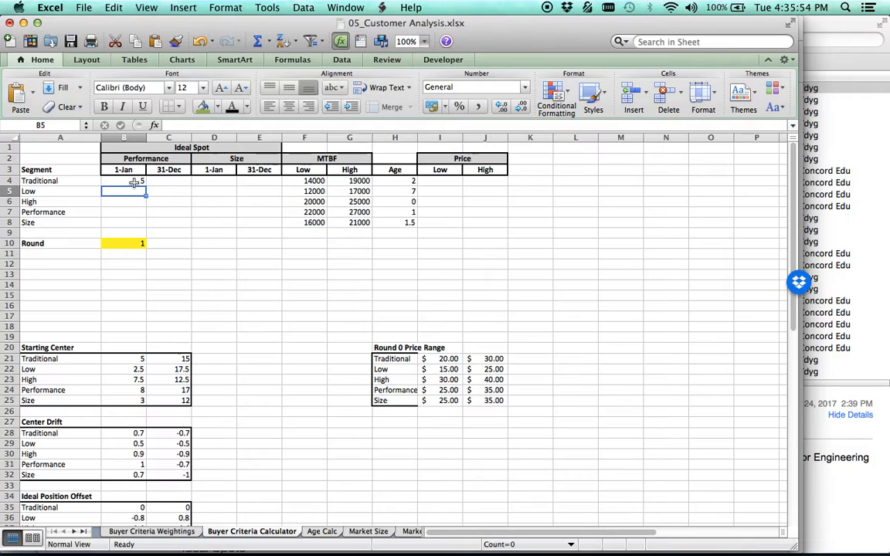
# Make the Round reference absolute in B4 so the formula reads =B21+B28*($B$10-1)+B35.
pyautogui.rightClick(129, 184)
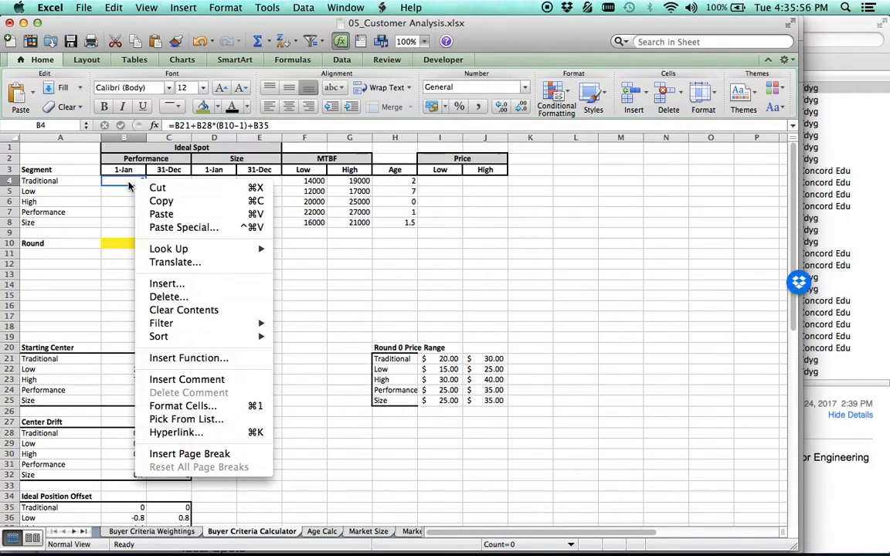
pyautogui.click(129, 185)
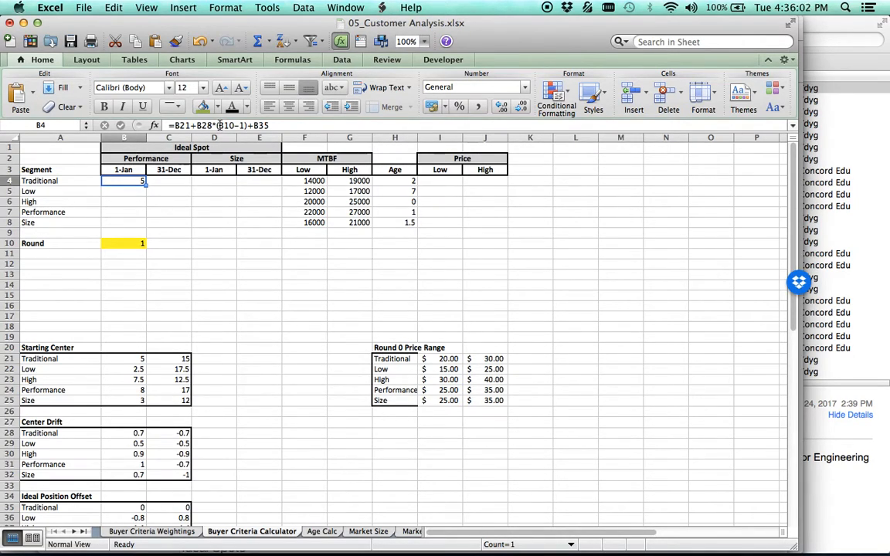
pyautogui.click(219, 125)
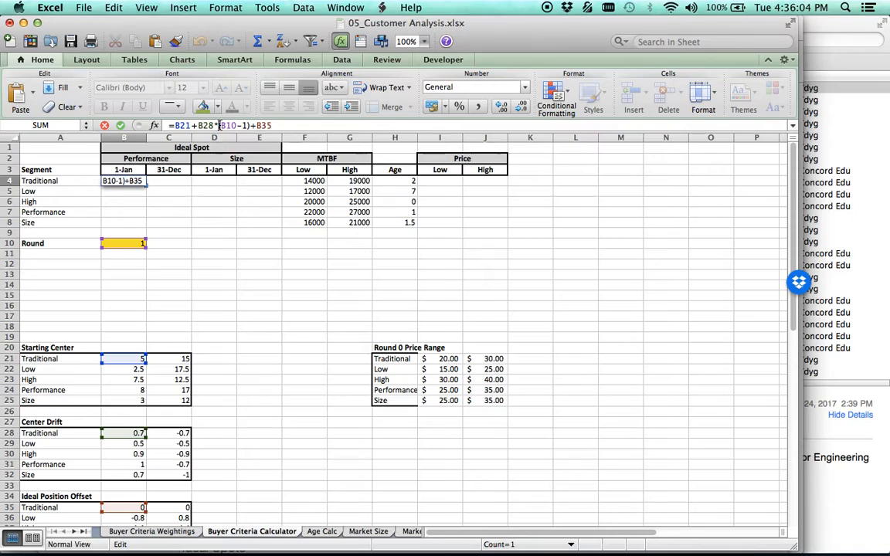
pyautogui.write('$')
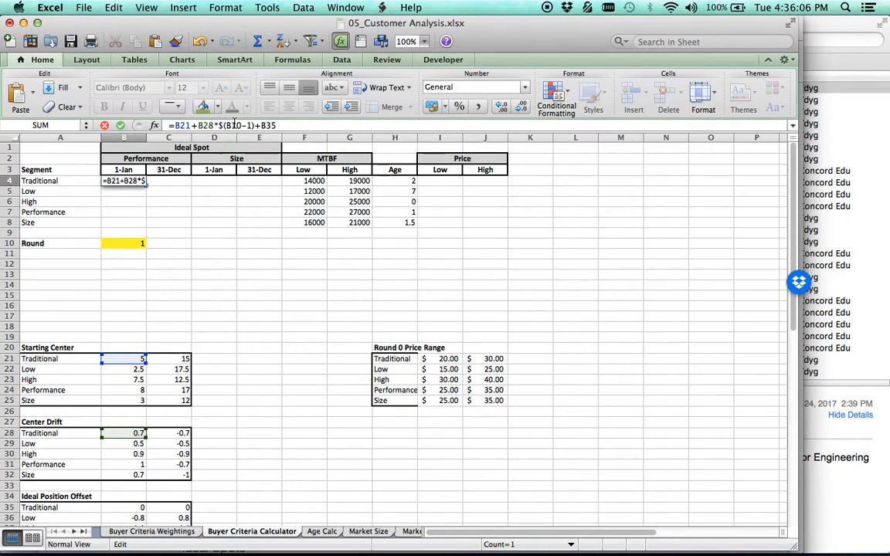
pyautogui.press('BackSpace')
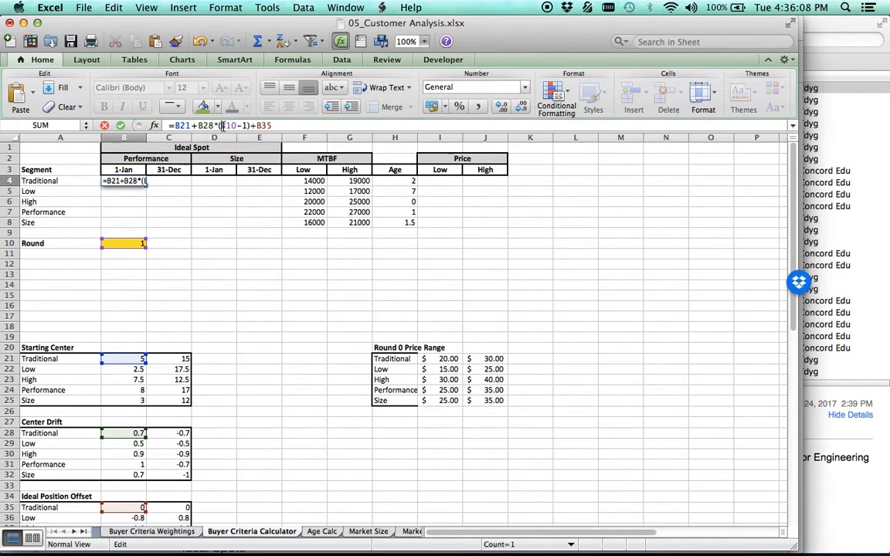
pyautogui.write('$B$')
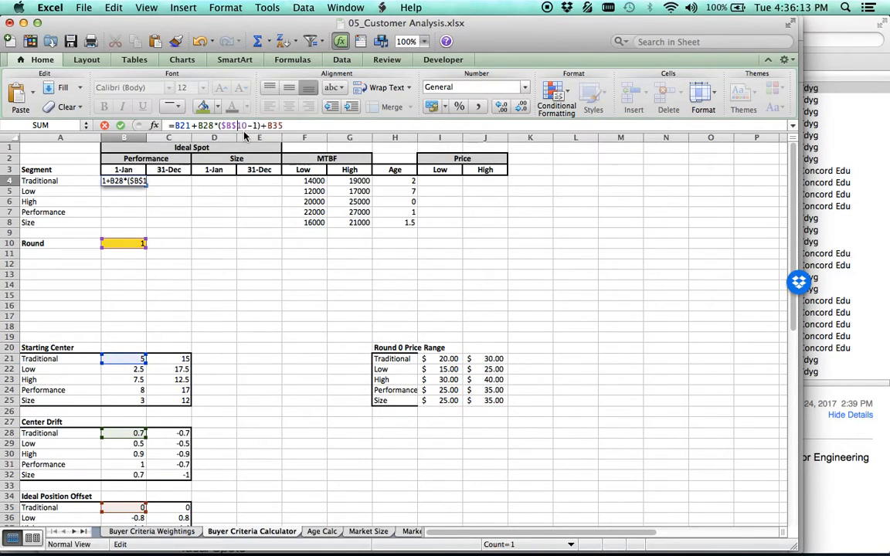
pyautogui.press('Return')
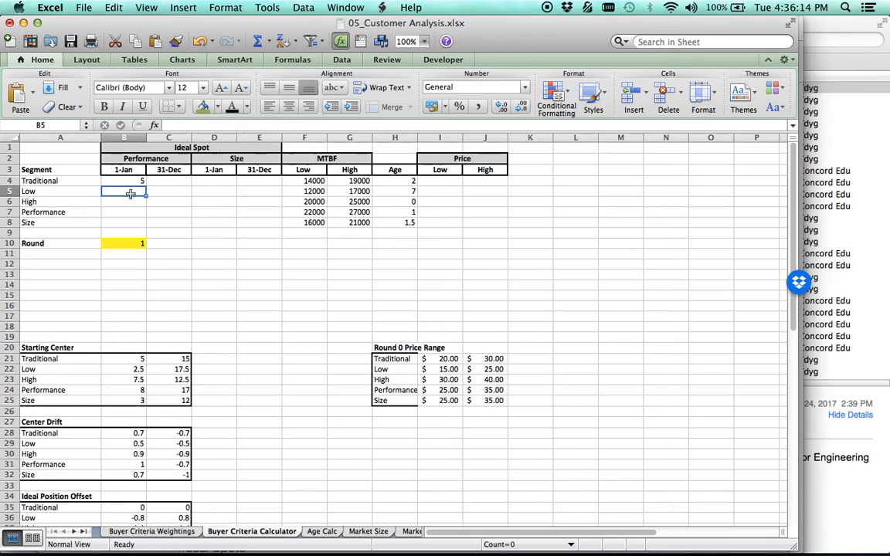
# Fill the B4 formula across to column C and down through row 9.
pyautogui.click(128, 180)
pyautogui.moveTo(146, 184); pyautogui.dragTo(184, 184)
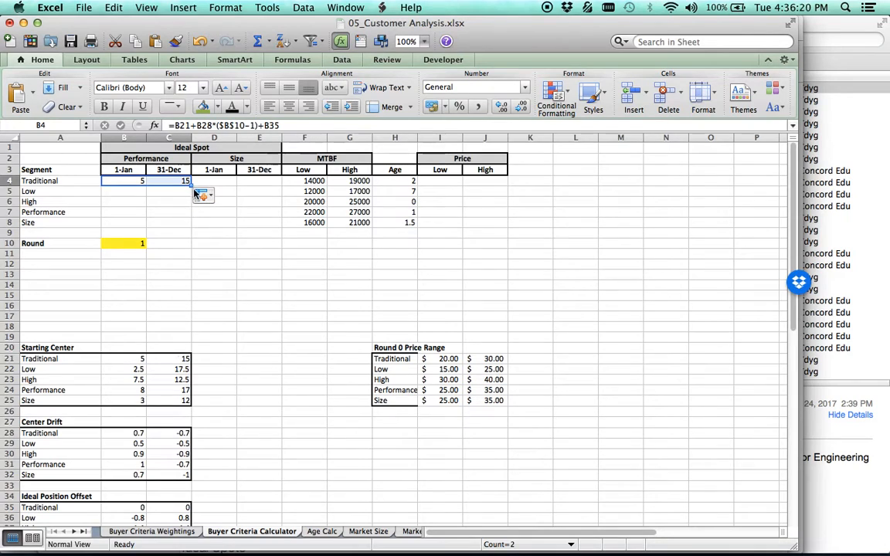
pyautogui.moveTo(191, 184); pyautogui.dragTo(191, 235)
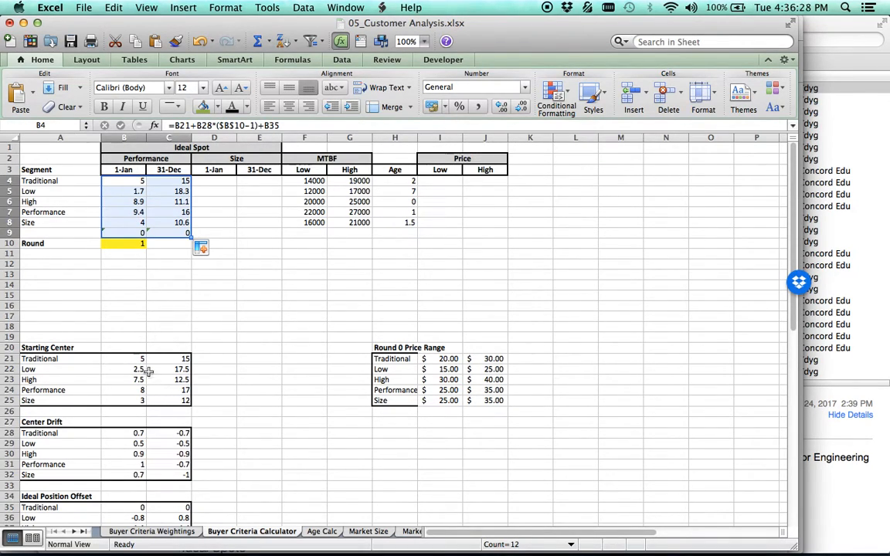
# Clear the surplus formulas from cells B9 and C9 below the Size segment row.
pyautogui.click(124, 233)
pyautogui.press('BackSpace')
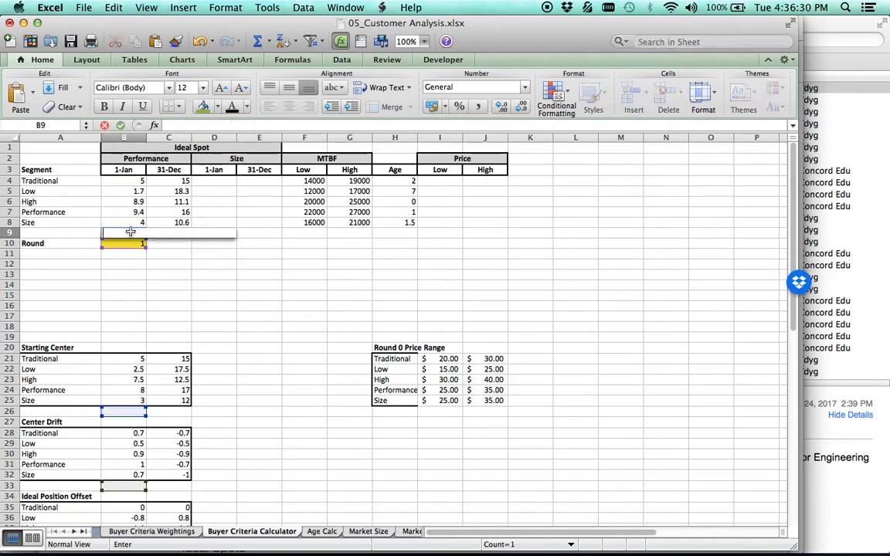
pyautogui.press('Return')
pyautogui.click(187, 234)
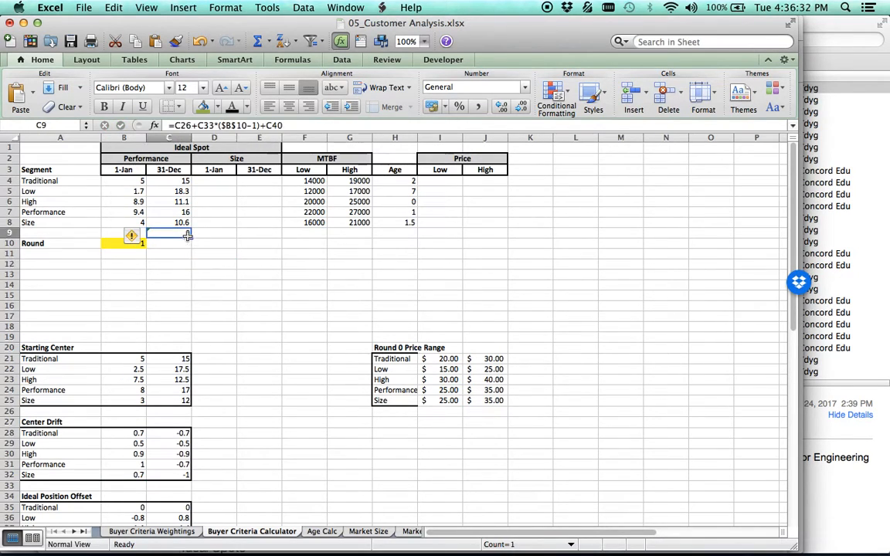
pyautogui.press('BackSpace')
pyautogui.click(258, 325)
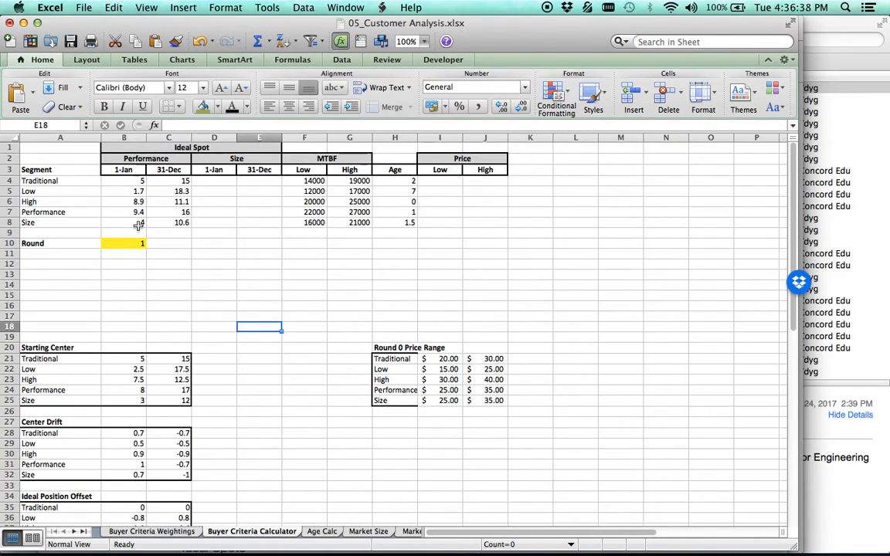
# Copy the formula text from B4 and paste it into D4 with its cell references unchanged.
pyautogui.scroll(-3, 208, 346)
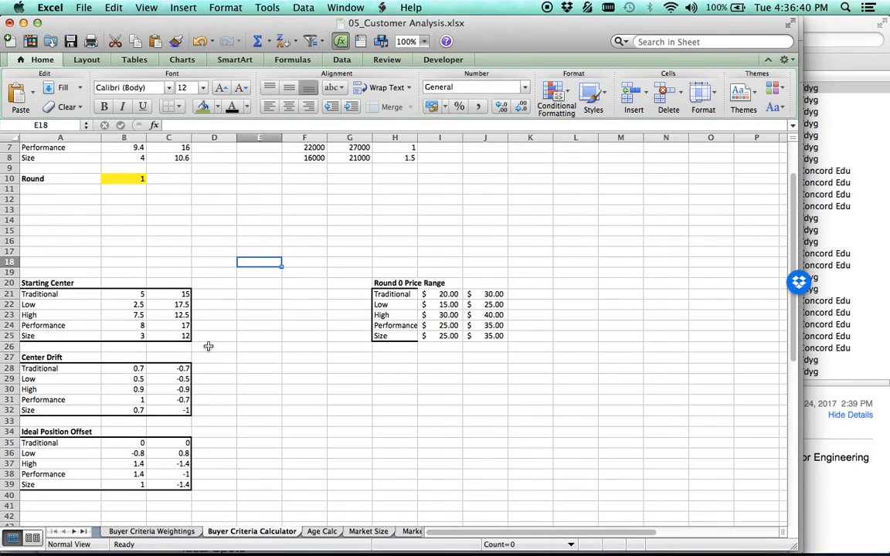
pyautogui.scroll(3, 207, 346)
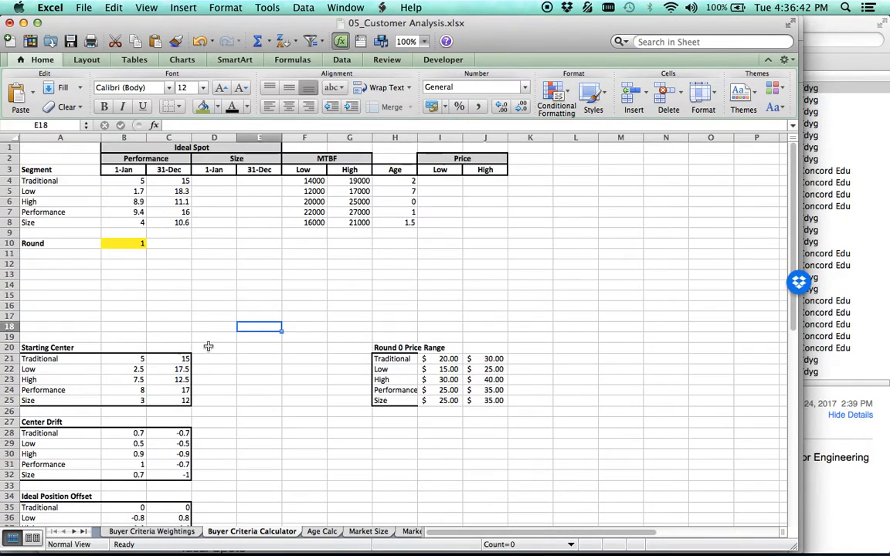
pyautogui.scroll(-2, 208, 346)
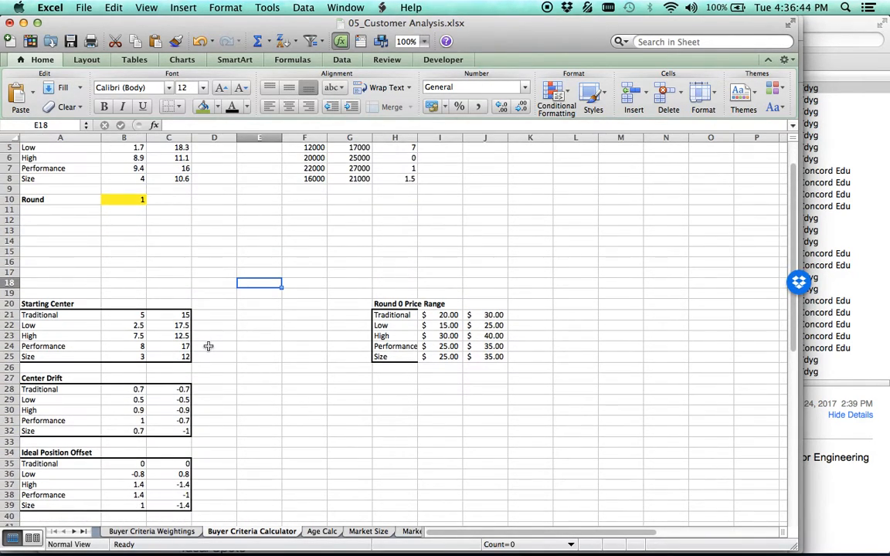
pyautogui.scroll(2, 207, 346)
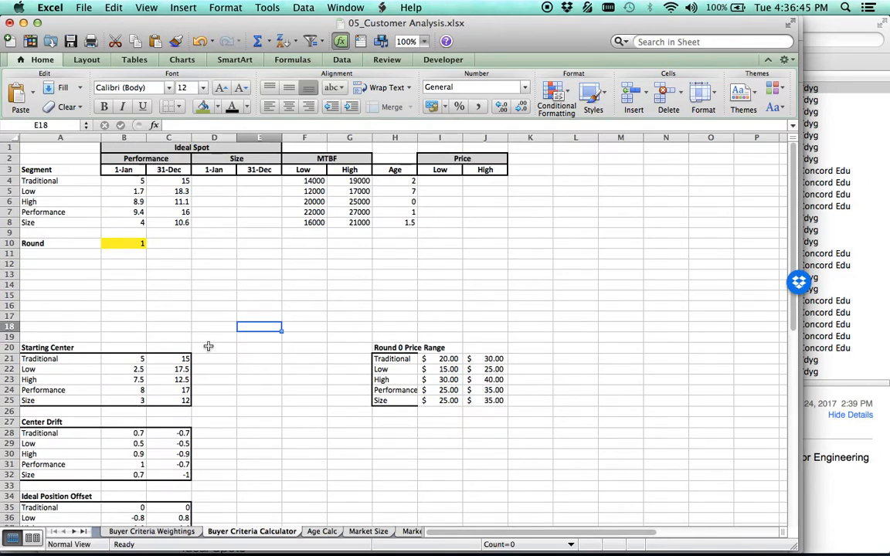
pyautogui.click(218, 183)
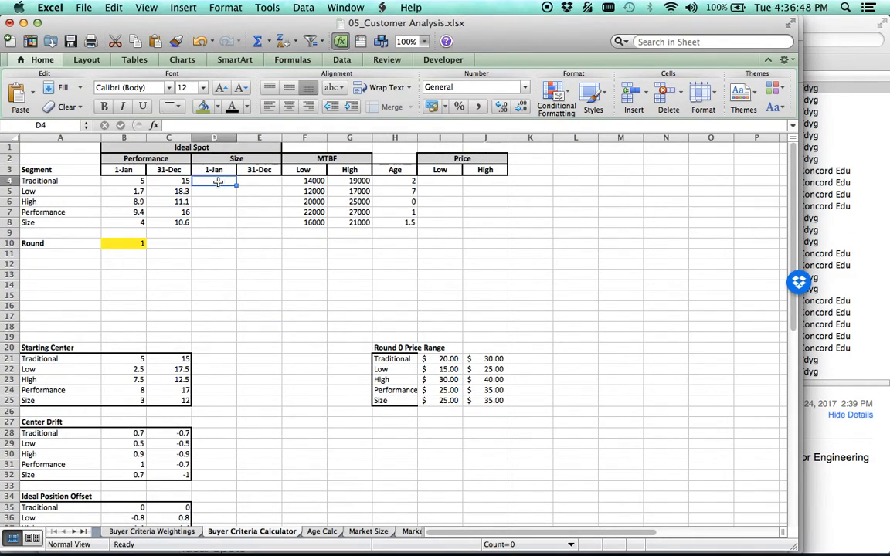
pyautogui.click(127, 183)
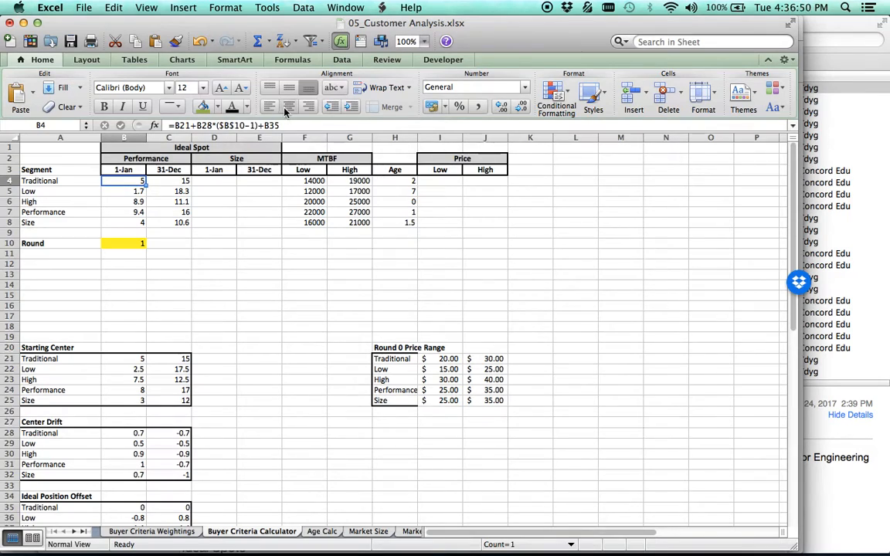
pyautogui.moveTo(286, 125); pyautogui.dragTo(139, 125)
pyautogui.press('super+c')
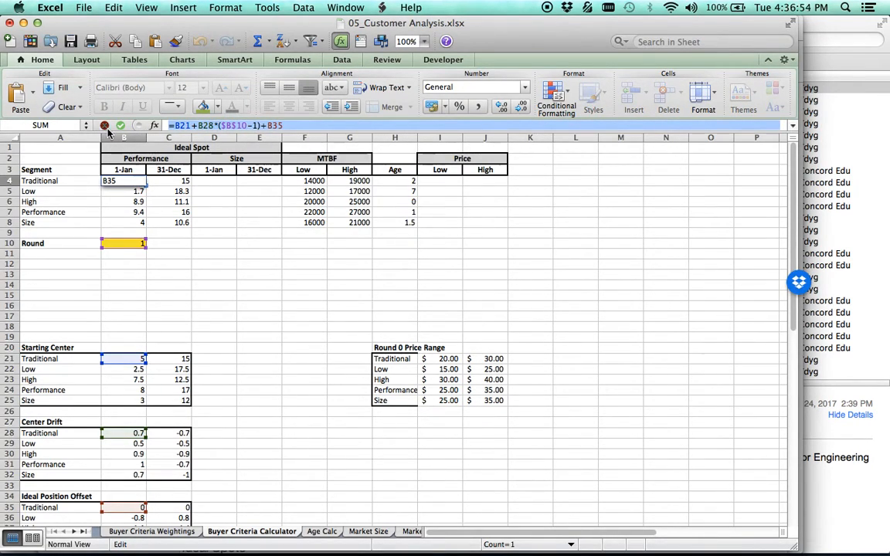
pyautogui.click(104, 125)
pyautogui.click(215, 180)
pyautogui.press('super+v')
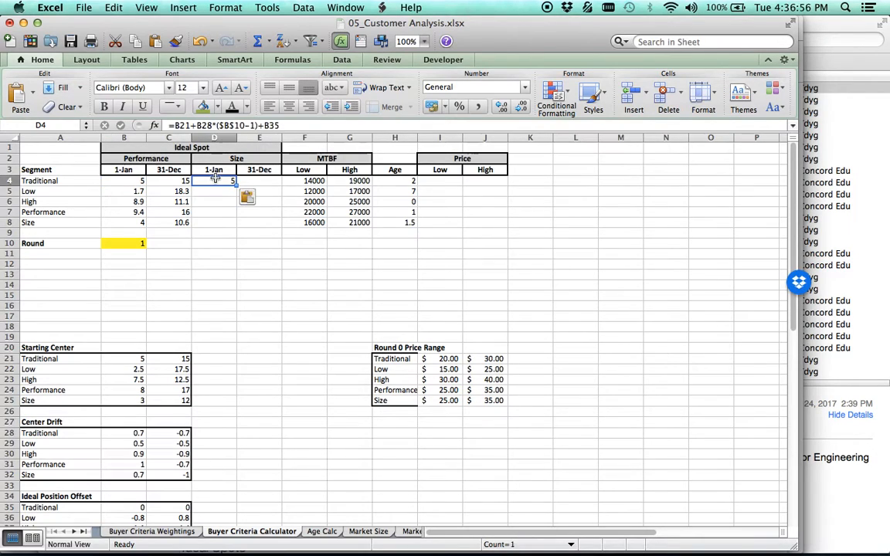
# Remove the -1 from the D4 formula so it reads =B21+B28*($B$10)+B35.
pyautogui.click(254, 125)
pyautogui.click(254, 126)
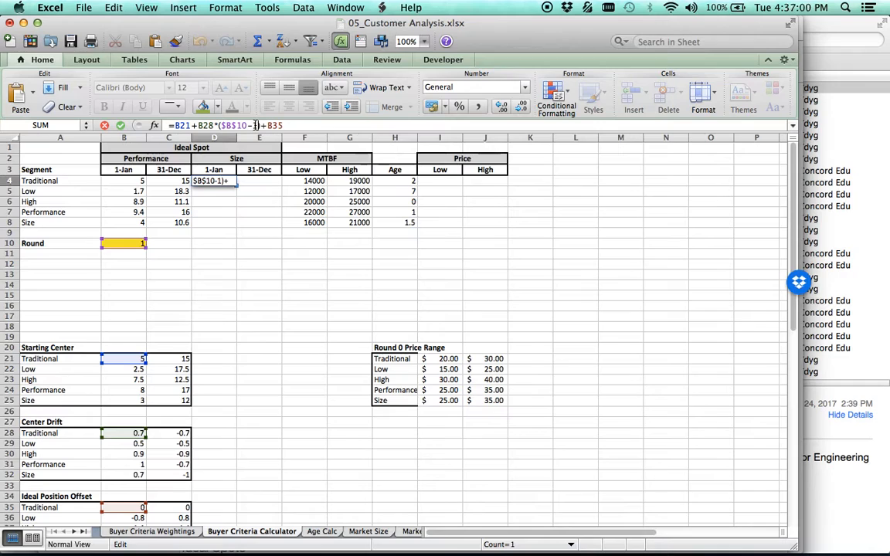
pyautogui.press('BackSpace')
pyautogui.press('BackSpace')
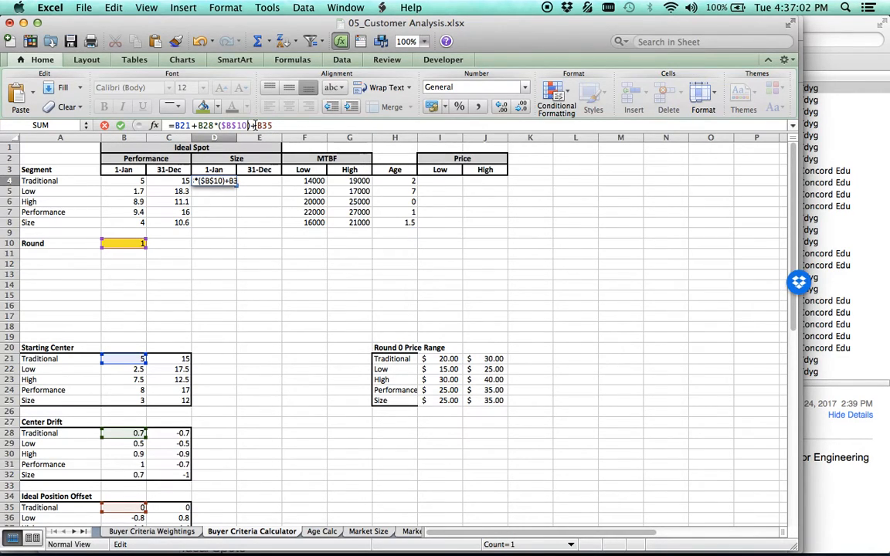
pyautogui.press('Return')
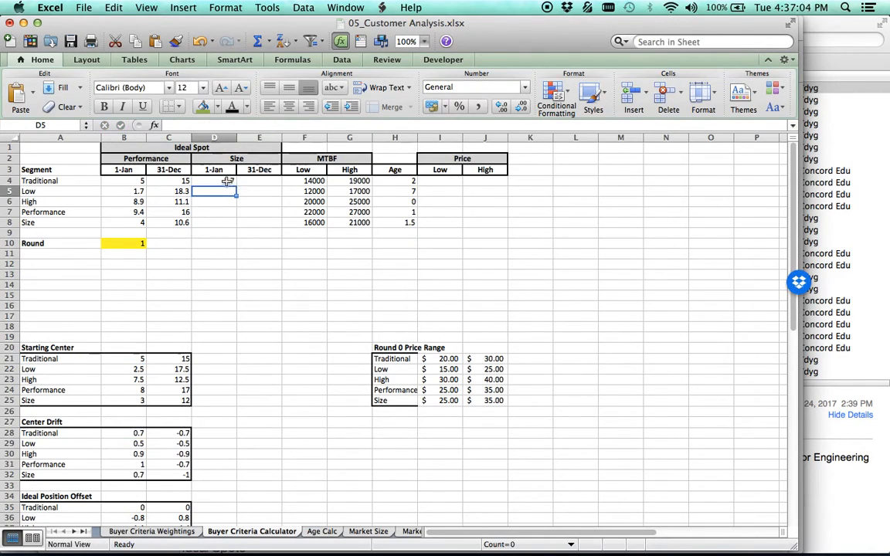
# Check the formulas behind the Traditional segment's ideal spot cells D4 and C4.
pyautogui.click(227, 181)
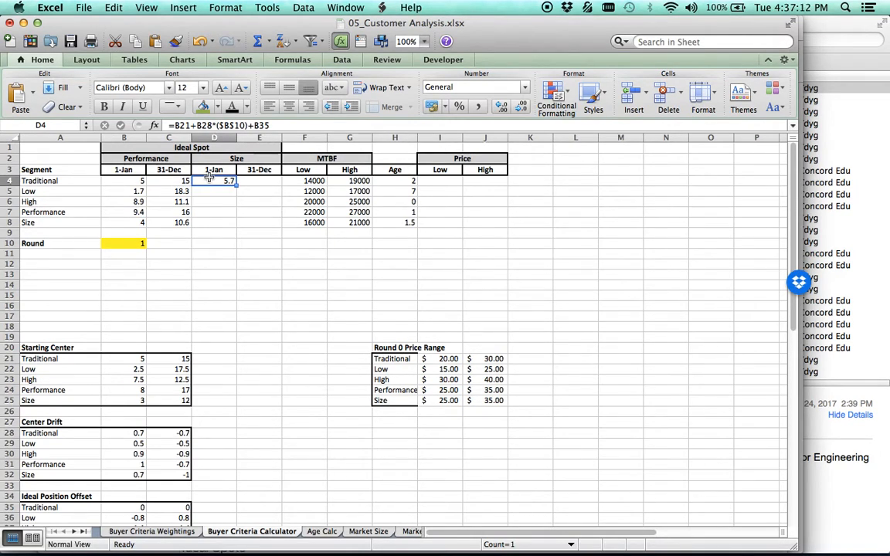
pyautogui.press('Down')
pyautogui.press('Down')
pyautogui.press('Down')
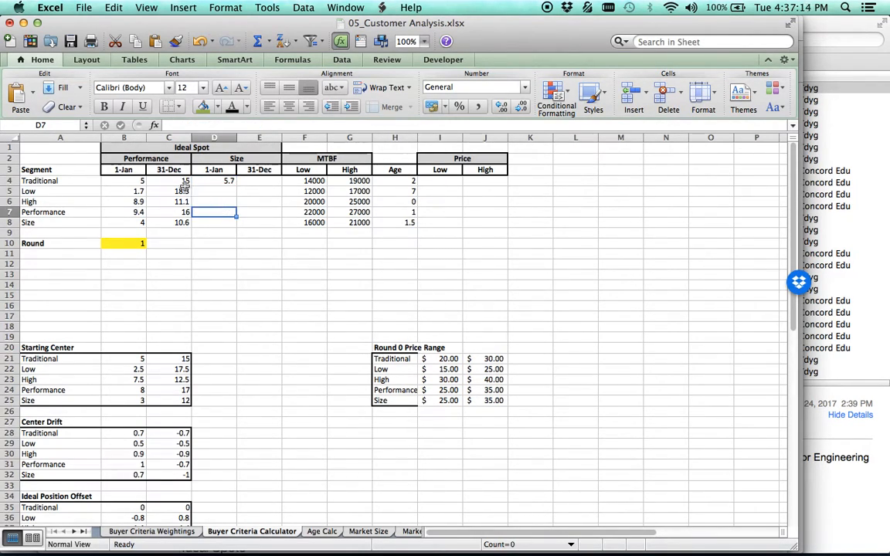
pyautogui.click(181, 181)
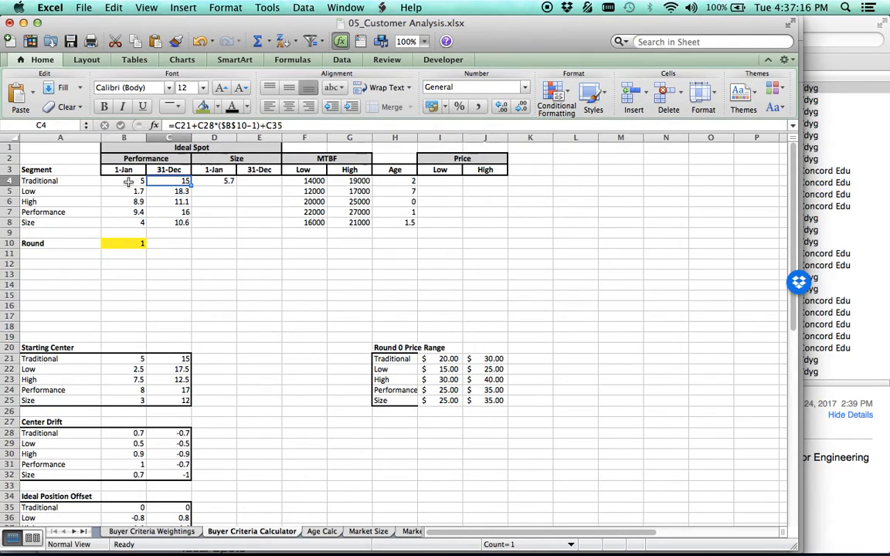
# Make the column references in B4 absolute so it reads =$B21+$B28*($B$10-1)+$B35, and fill it through B4:C8.
pyautogui.click(128, 181)
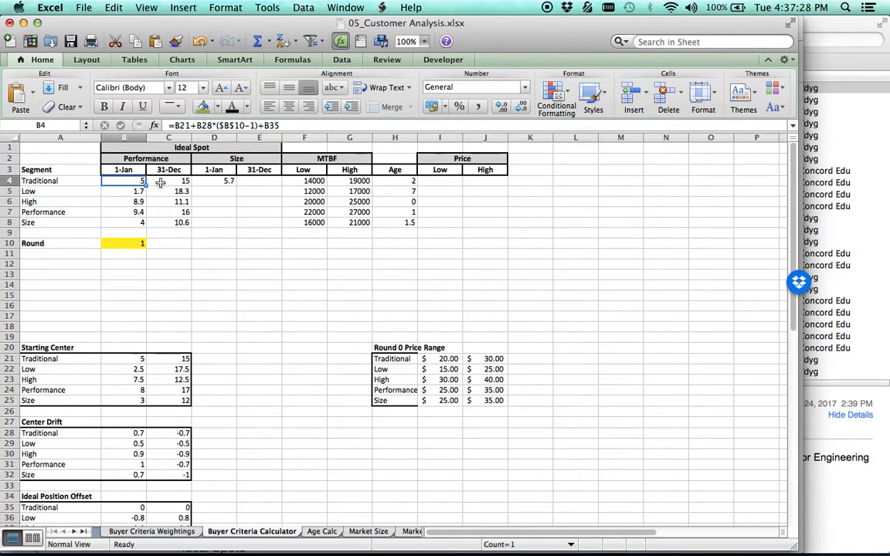
pyautogui.click(177, 126)
pyautogui.write('$')
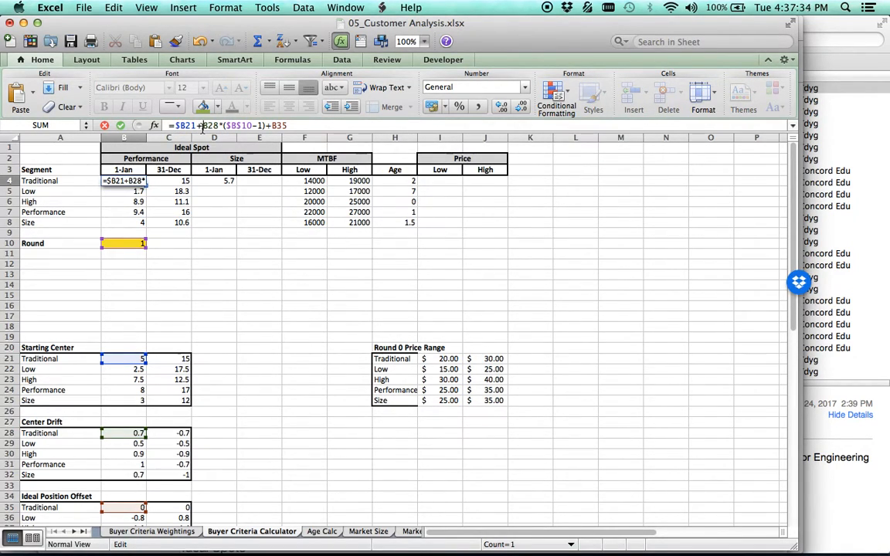
pyautogui.click(202, 125)
pyautogui.write('$')
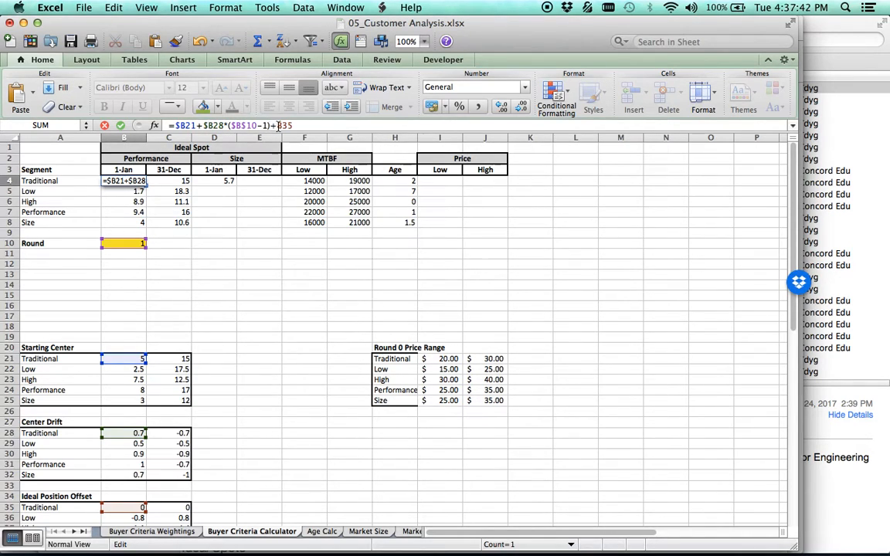
pyautogui.press('Return')
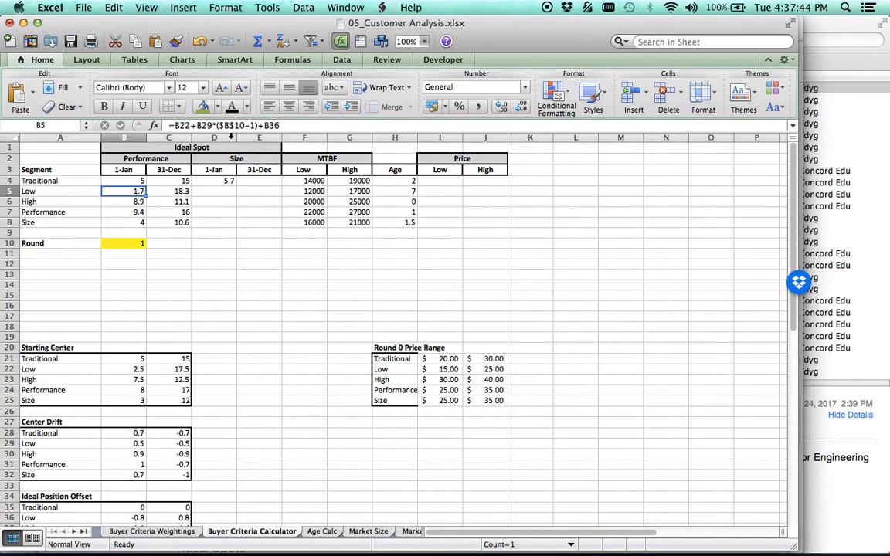
pyautogui.click(145, 180)
pyautogui.moveTo(145, 185); pyautogui.dragTo(183, 193)
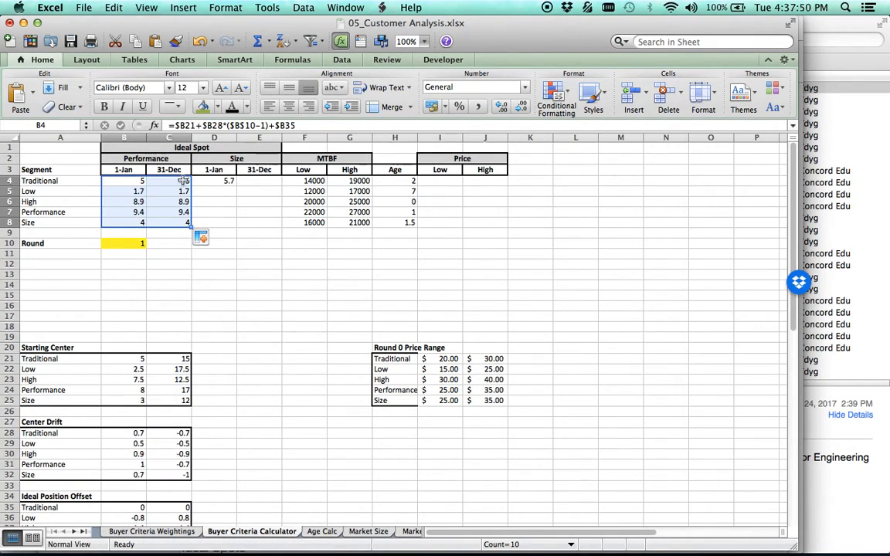
# Remove the -1 from the Traditional segment's 31-Dec performance formula in C4 and fill it down to C8.
pyautogui.click(170, 181)
pyautogui.click(264, 124)
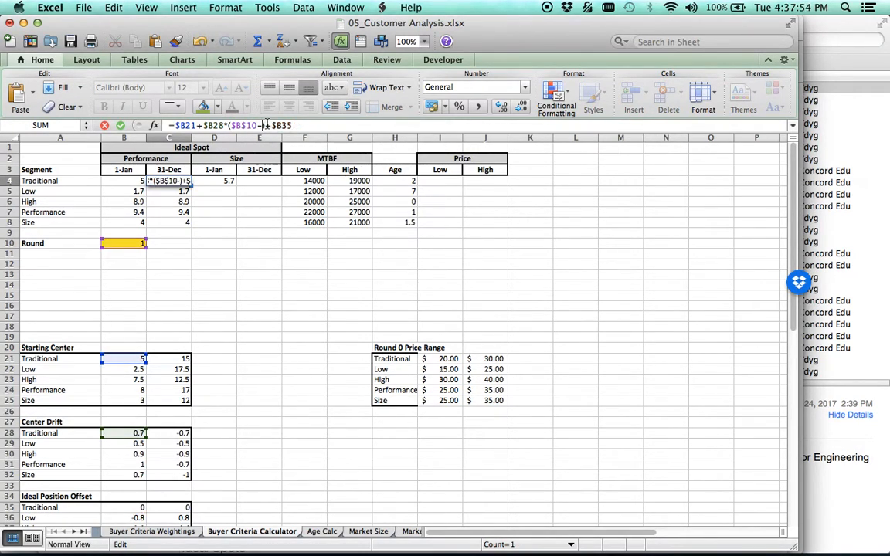
pyautogui.press('Return')
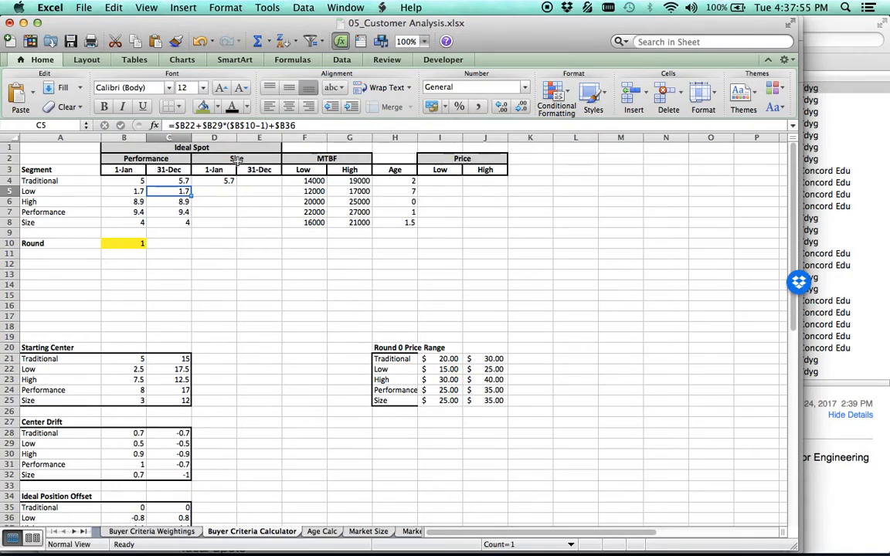
pyautogui.click(174, 181)
pyautogui.moveTo(191, 186); pyautogui.dragTo(190, 218)
# Clear the formula from D4, the Traditional segment's 1-Jan size cell.
pyautogui.click(222, 180)
pyautogui.press('BackSpace')
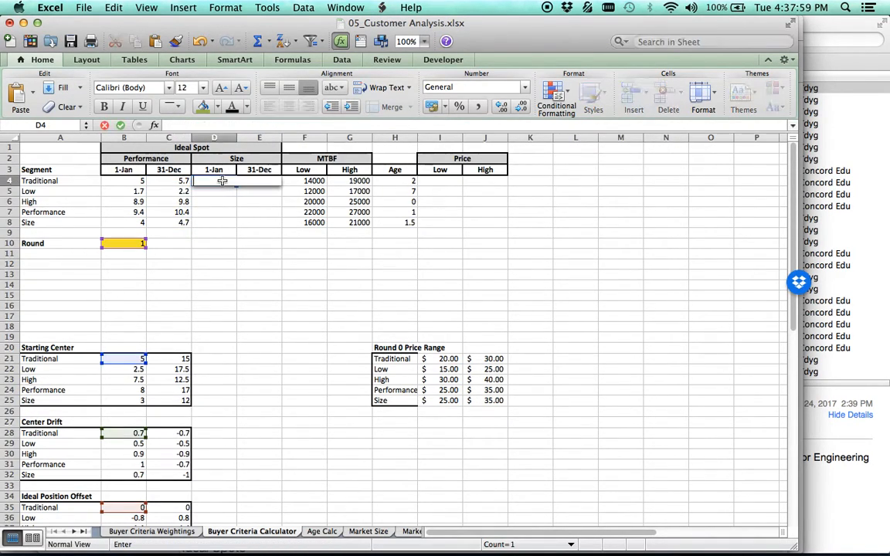
pyautogui.click(202, 263)
# Test the performance formulas by setting the Round value in B10 to 2 and to 4.
pyautogui.click(125, 246)
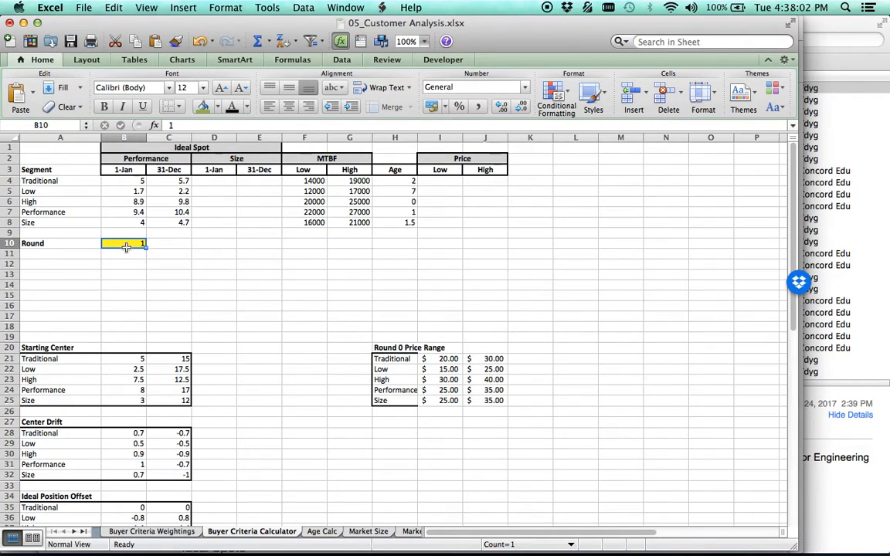
pyautogui.write('2')
pyautogui.press('Return')
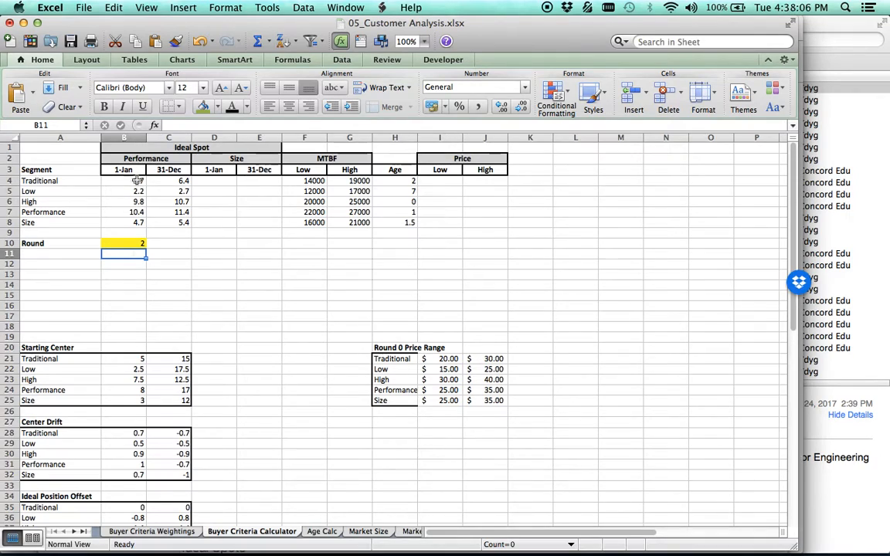
pyautogui.click(134, 243)
pyautogui.write('4')
pyautogui.press('Return')
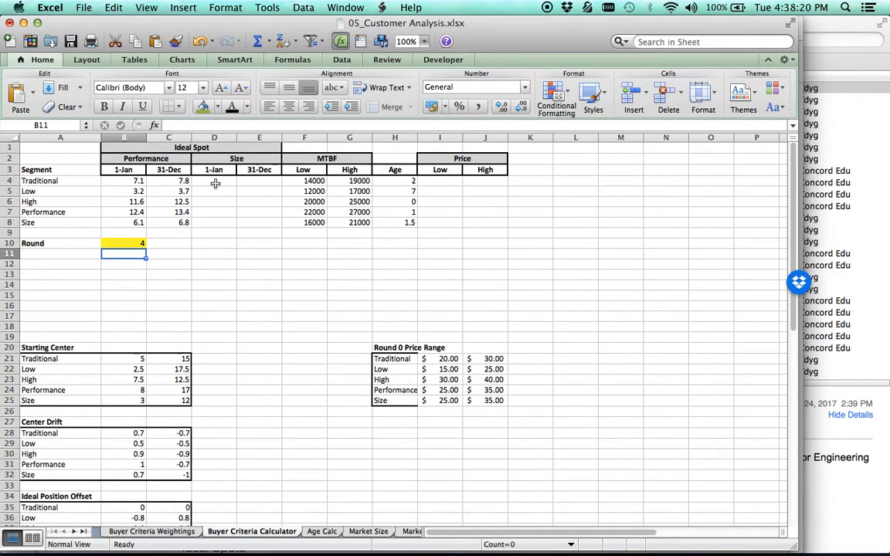
# Using B4's formula as the model, start the Traditional segment's 1-Jan size formula in D4 as =C21+C28*(B10.
pyautogui.click(127, 179)
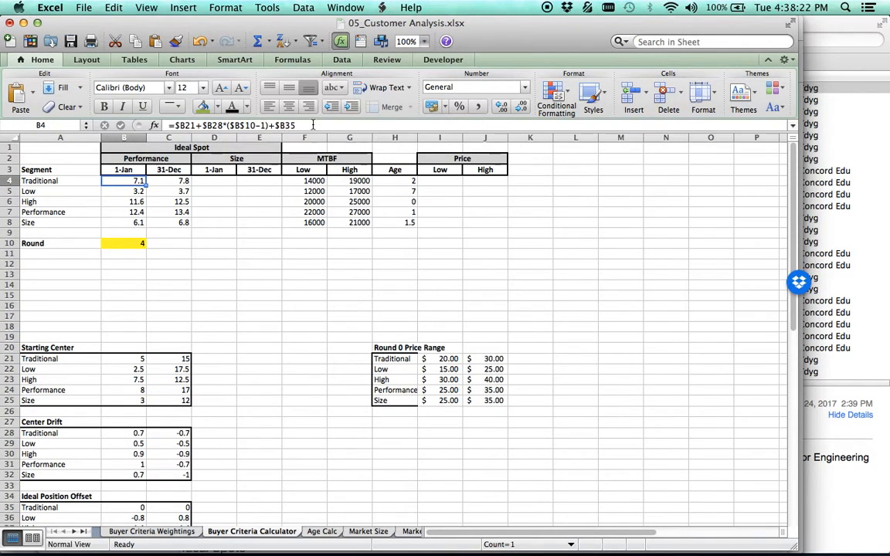
pyautogui.click(185, 125)
pyautogui.press('Escape')
pyautogui.click(224, 183)
pyautogui.write('=')
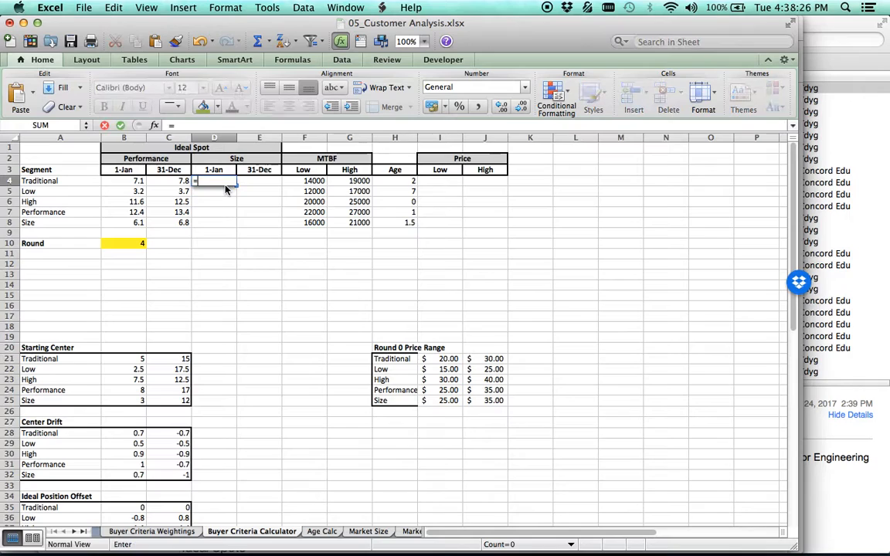
pyautogui.click(173, 360)
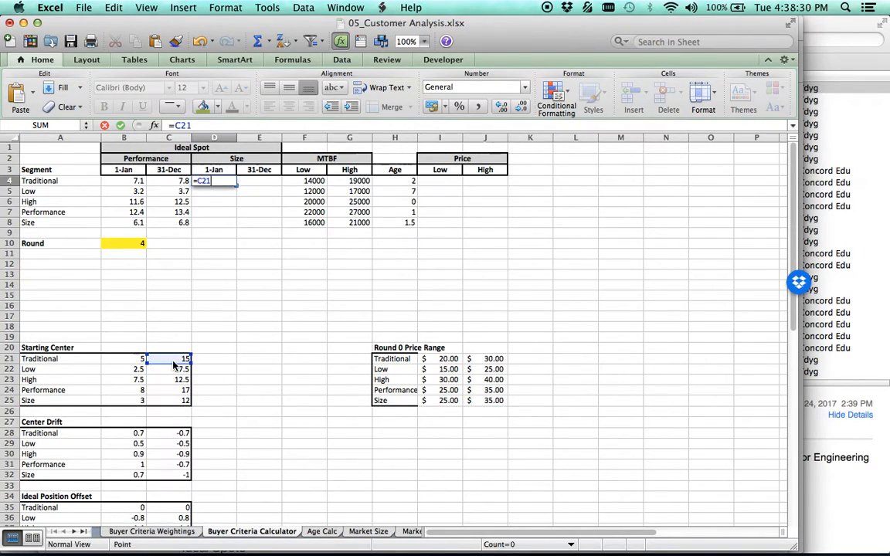
pyautogui.write('+')
pyautogui.click(179, 435)
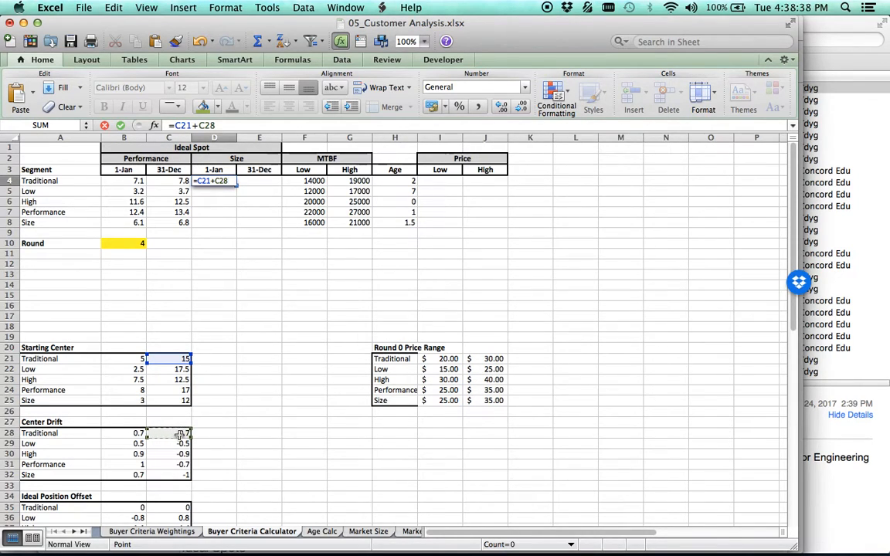
pyautogui.write('*')
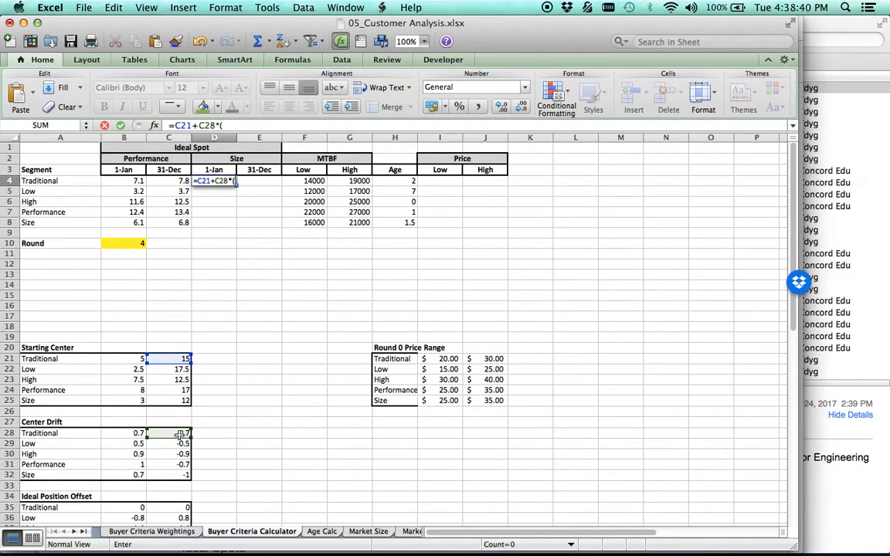
pyautogui.write('(')
pyautogui.click(120, 243)
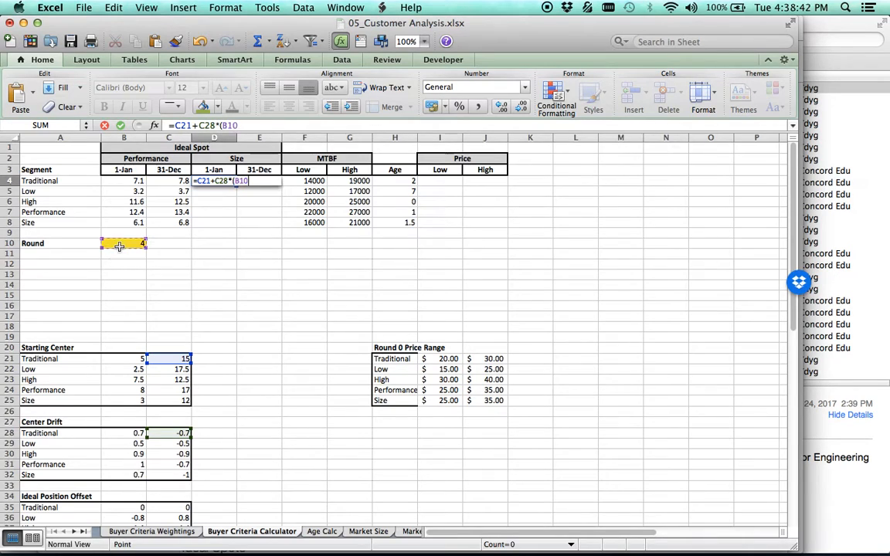
# Make the Round reference absolute and complete the D4 formula as =C21+C28*($B$10-1)+C35.
pyautogui.click(223, 125)
pyautogui.write('$')
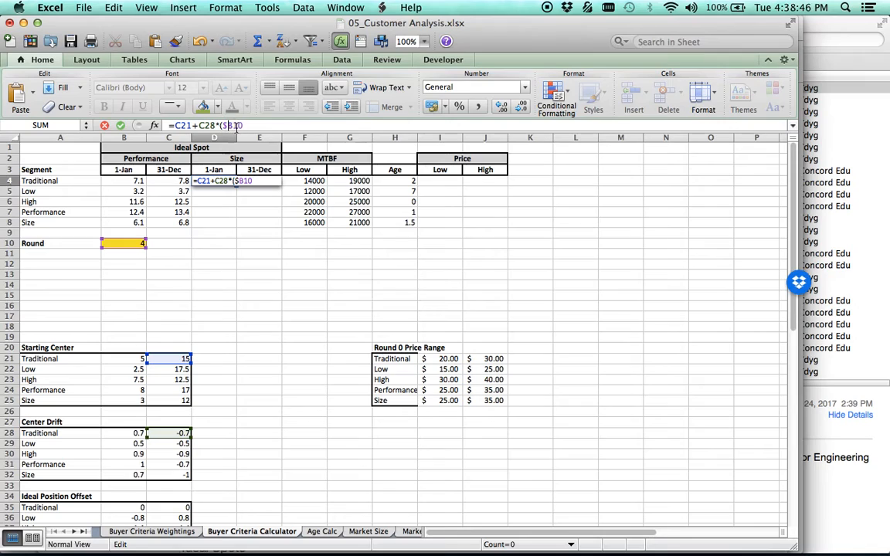
pyautogui.click(233, 126)
pyautogui.write('$10-1)+')
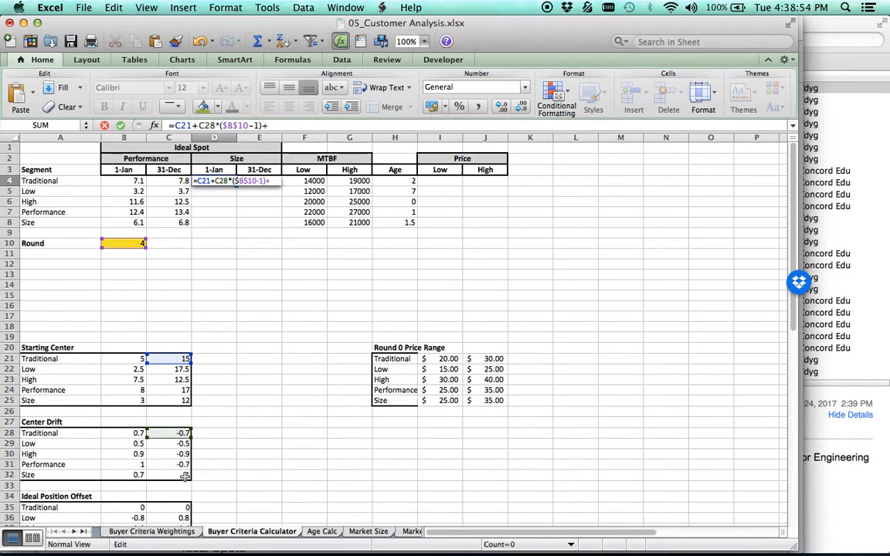
pyautogui.click(179, 510)
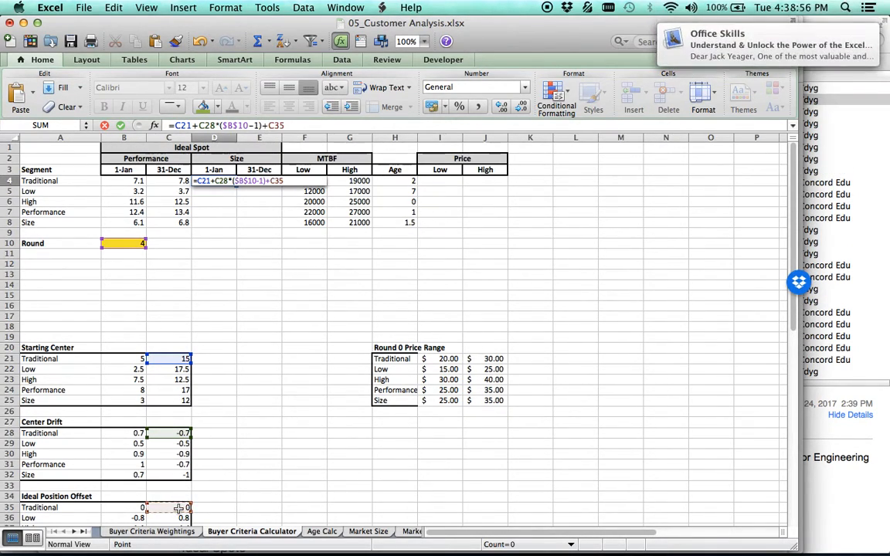
pyautogui.press('Return')
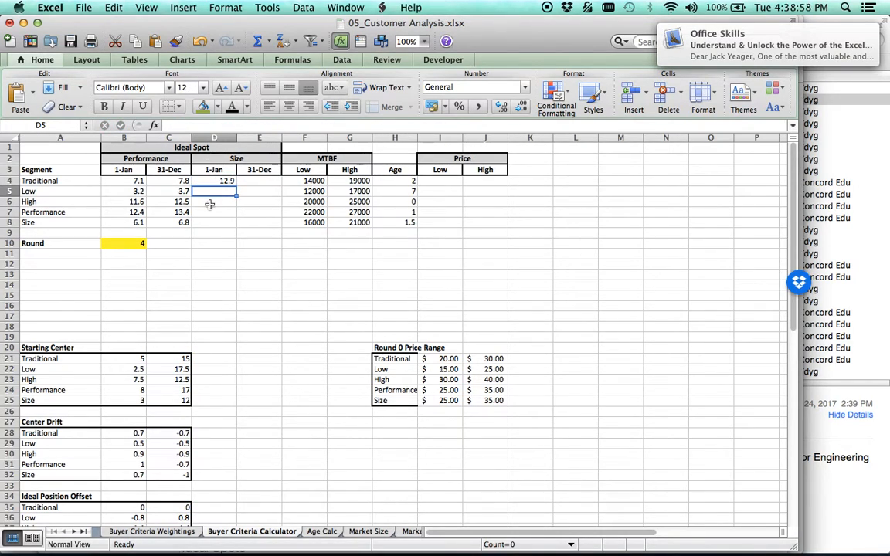
# Set Round to 1 and fill the 1-Jan size formula from D4 down to D8.
pyautogui.click(137, 245)
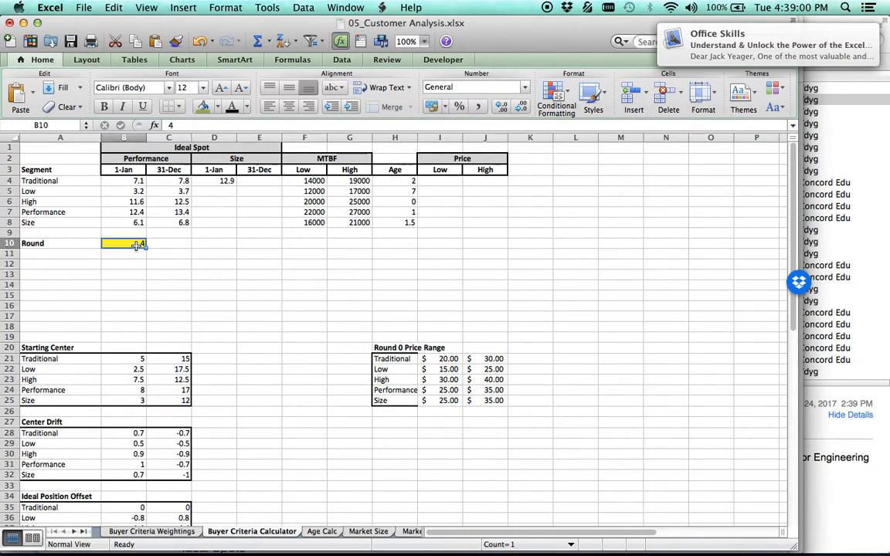
pyautogui.write('1')
pyautogui.press('Return')
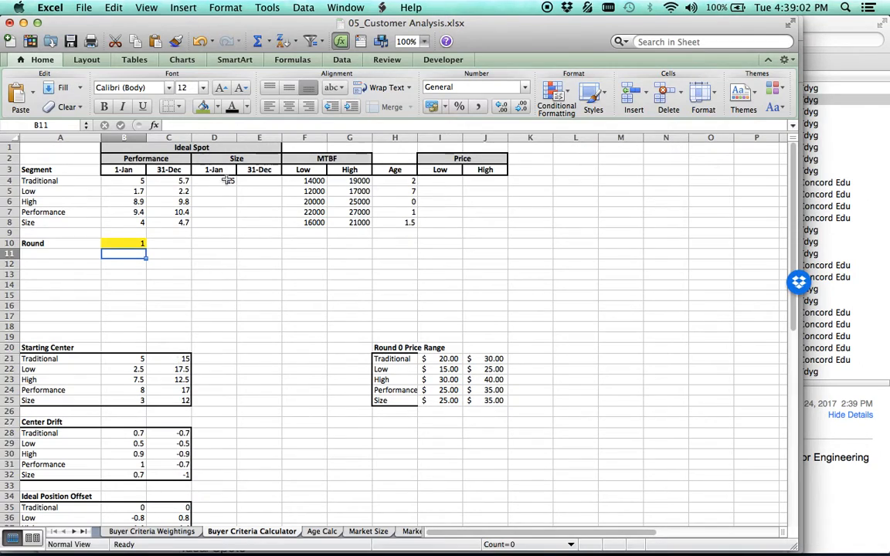
pyautogui.click(228, 181)
pyautogui.moveTo(237, 184); pyautogui.dragTo(239, 228)
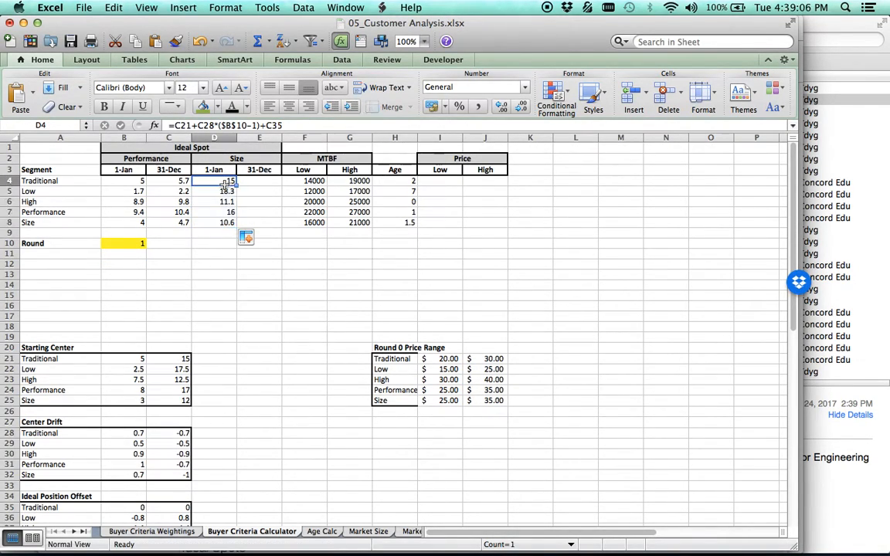
# Copy D4's formula text unchanged into E4 and remove the -1 so it reads =C21+C28*($B$10)+C35.
pyautogui.doubleClick(228, 181)
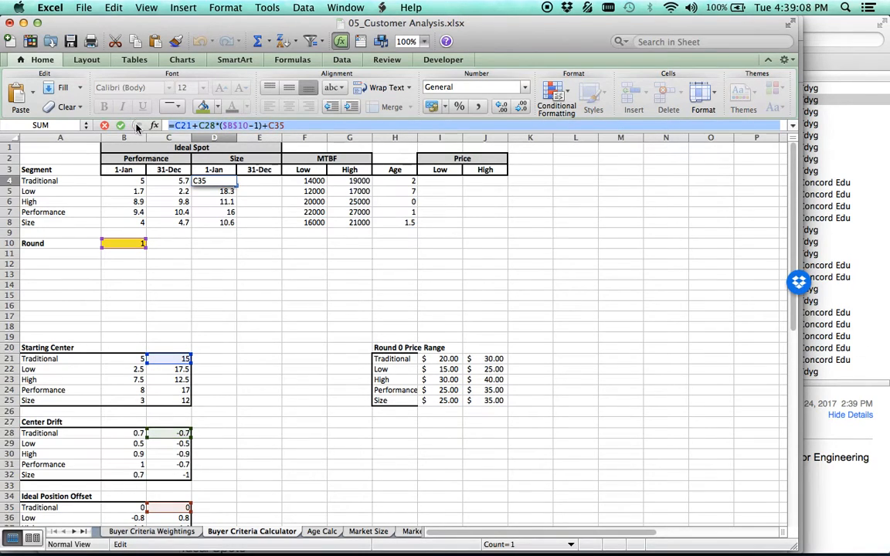
pyautogui.click(104, 125)
pyautogui.click(252, 180)
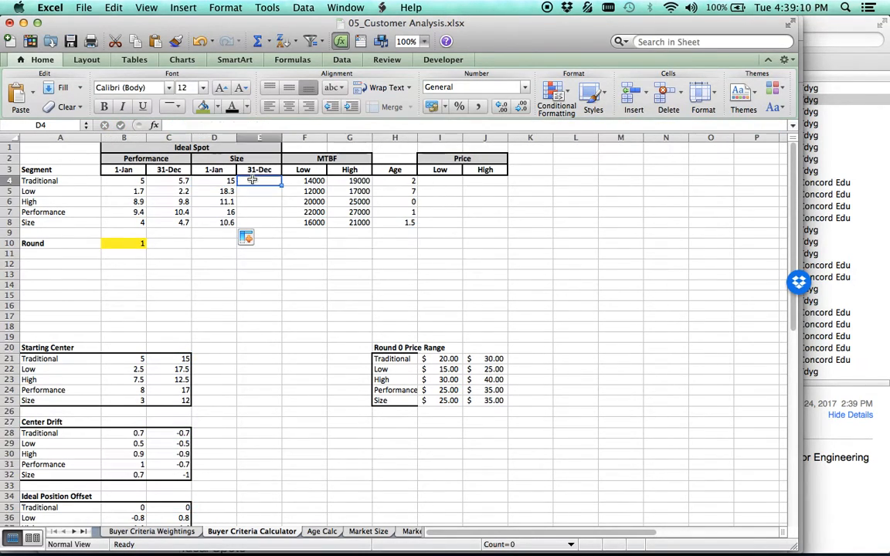
pyautogui.write('=C21+C28*($B$10-1)+C35')
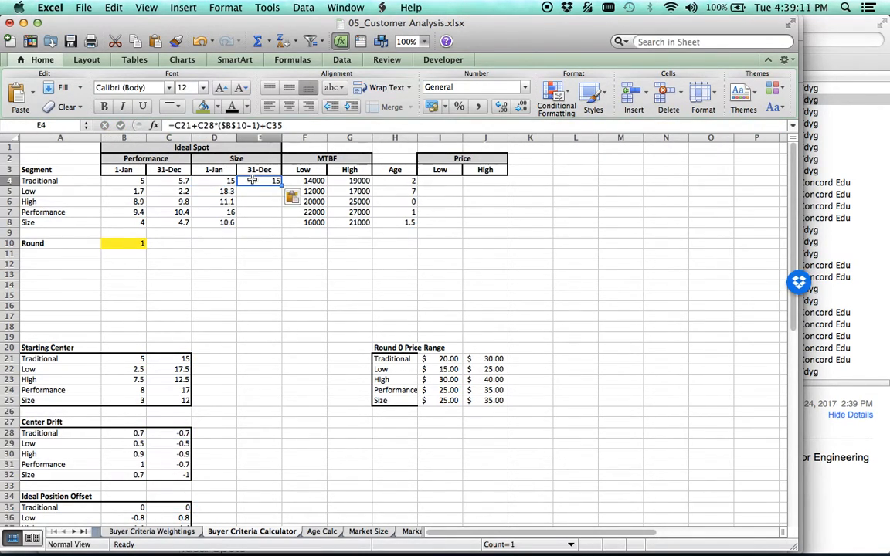
pyautogui.click(257, 125)
pyautogui.click(257, 124)
pyautogui.press('BackSpace')
pyautogui.press('BackSpace')
pyautogui.press('Return')
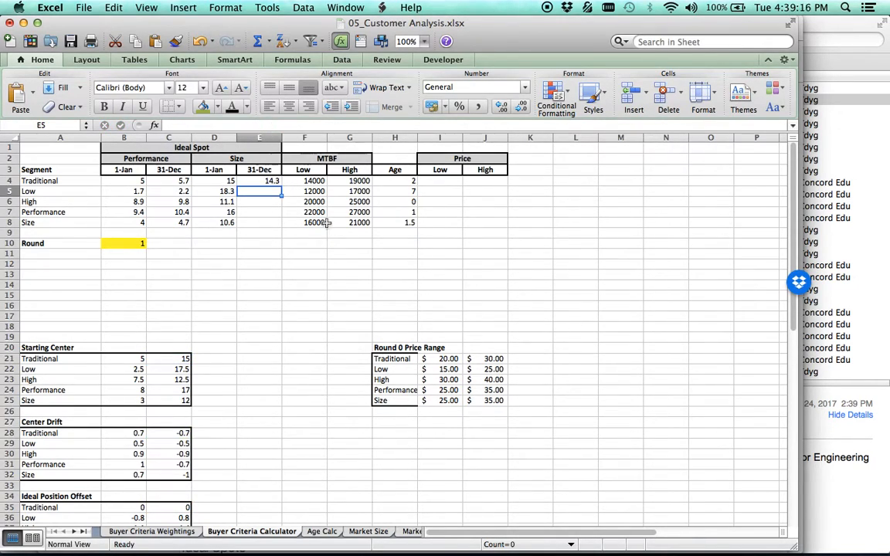
# Fill the 31-Dec size formula from E4 down to E8 for the remaining segments.
pyautogui.click(251, 180)
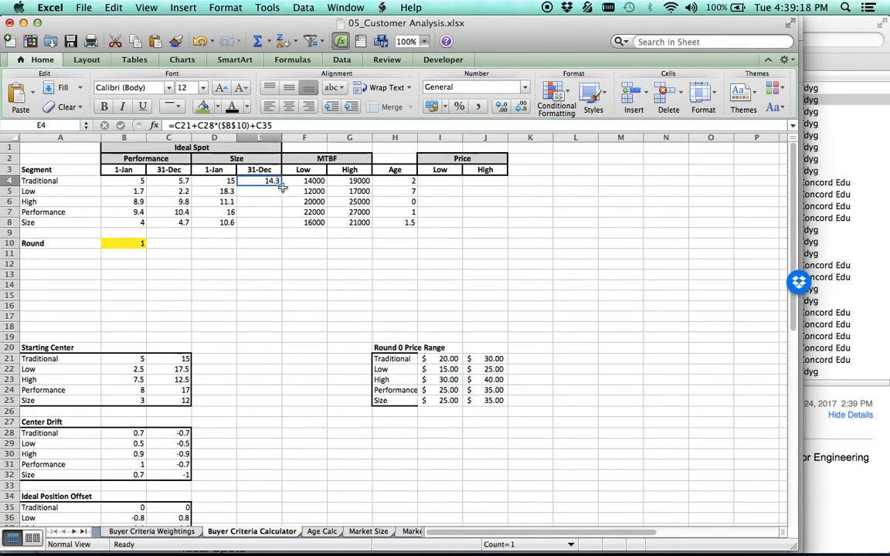
pyautogui.moveTo(282, 186); pyautogui.dragTo(271, 222)
pyautogui.click(271, 230)
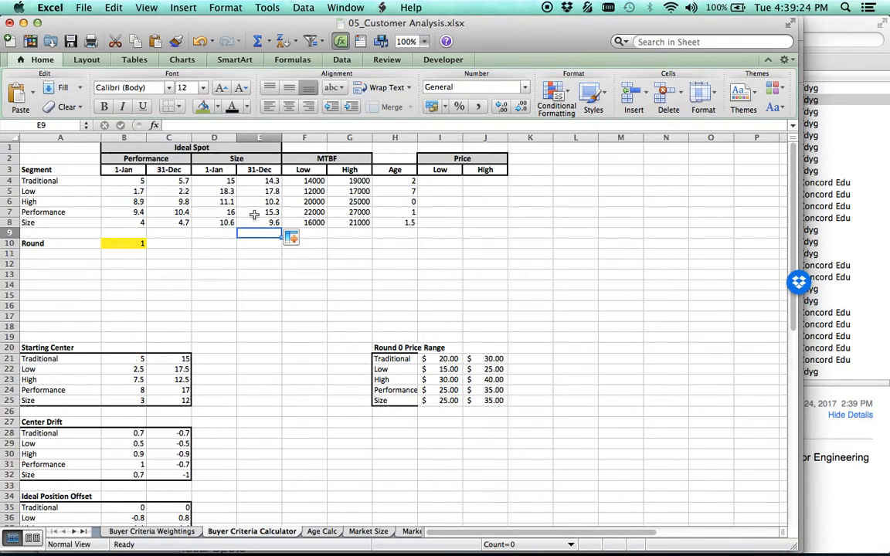
# Test the completed ideal spot table by setting Round to 2, and finally set it to 4.
pyautogui.click(124, 244)
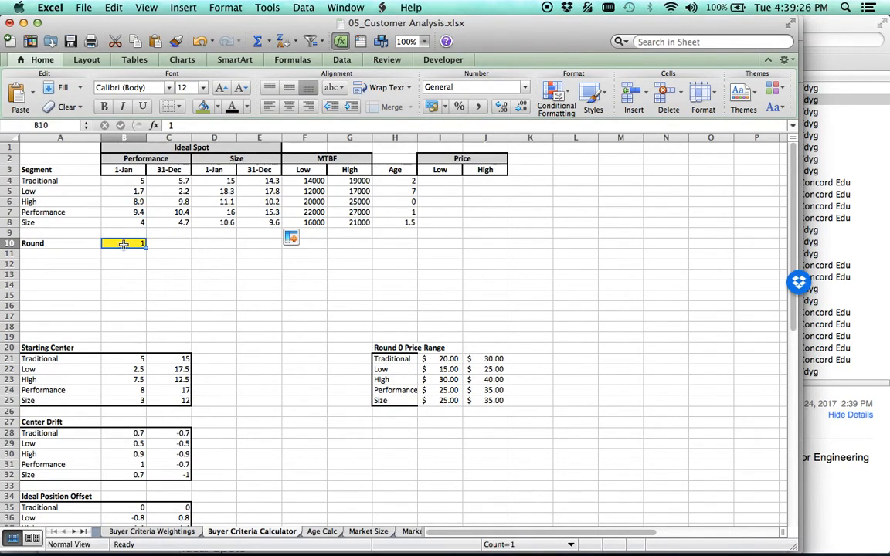
pyautogui.write('2')
pyautogui.press('Return')
pyautogui.click(124, 246)
pyautogui.write('4')
pyautogui.press('Return')
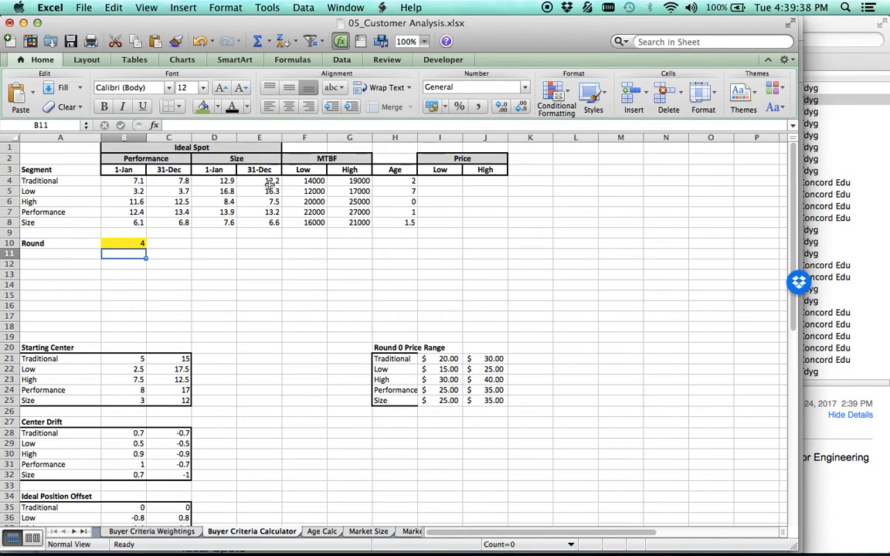
# Switch to Chrome to compare the round 4 values with Capsim's Segment Centers table, and return to the Excel workbook.
pyautogui.moveTo(354, 543)
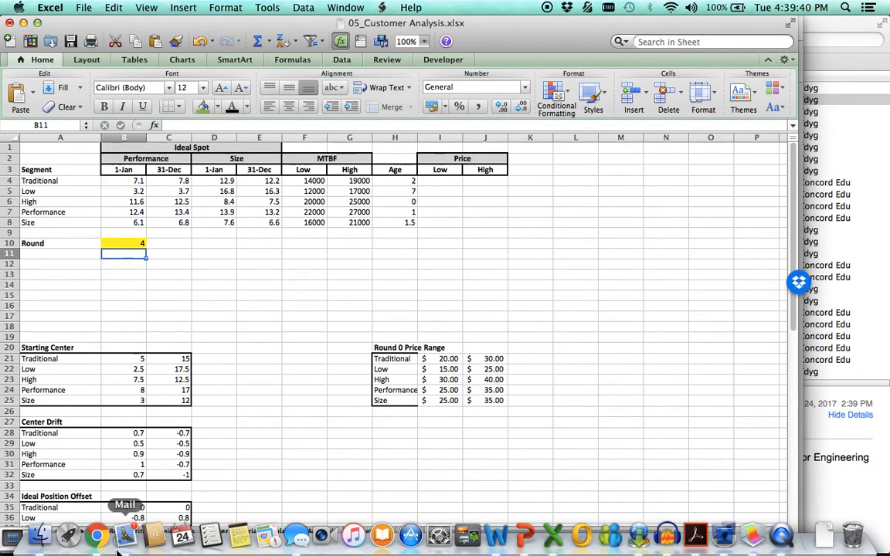
pyautogui.click(97, 536)
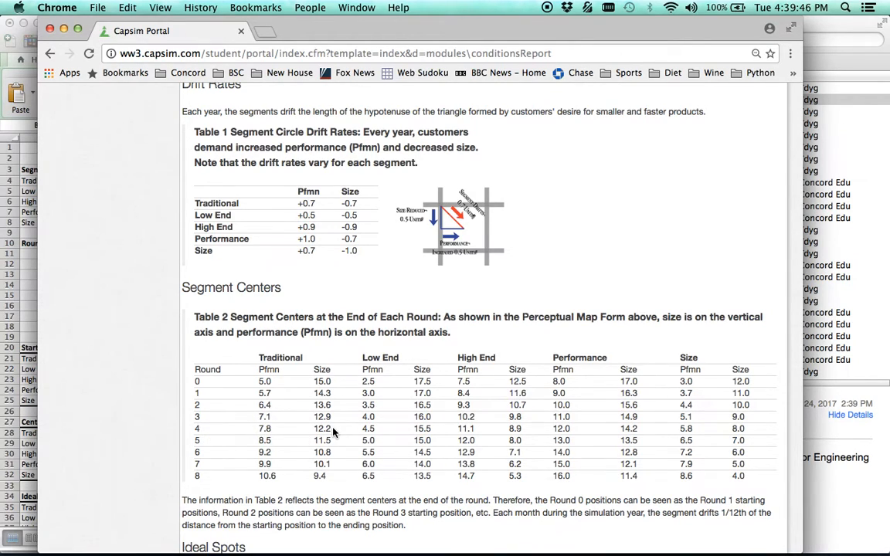
pyautogui.click(23, 284)
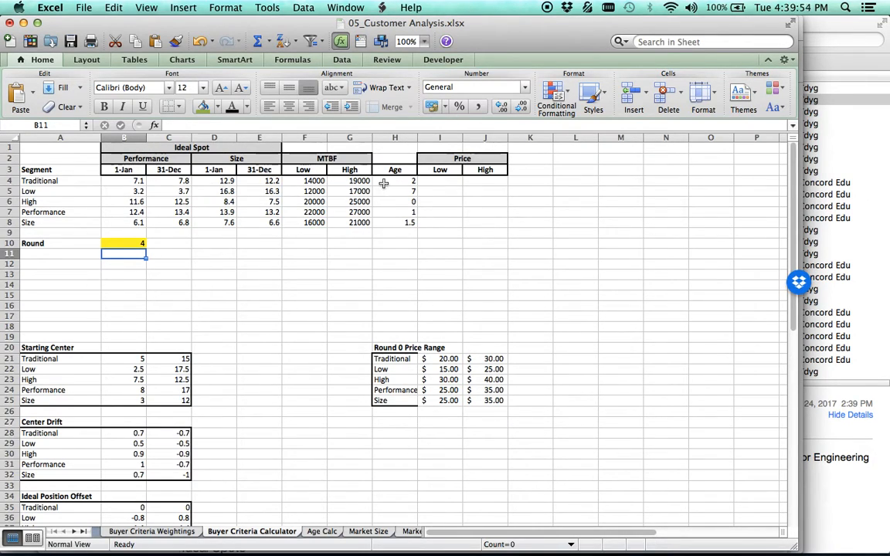
# Enter the Traditional segment's low price formula in I4 as =I21-0.5*$B$10, with the Round cell as an absolute reference.
pyautogui.click(447, 181)
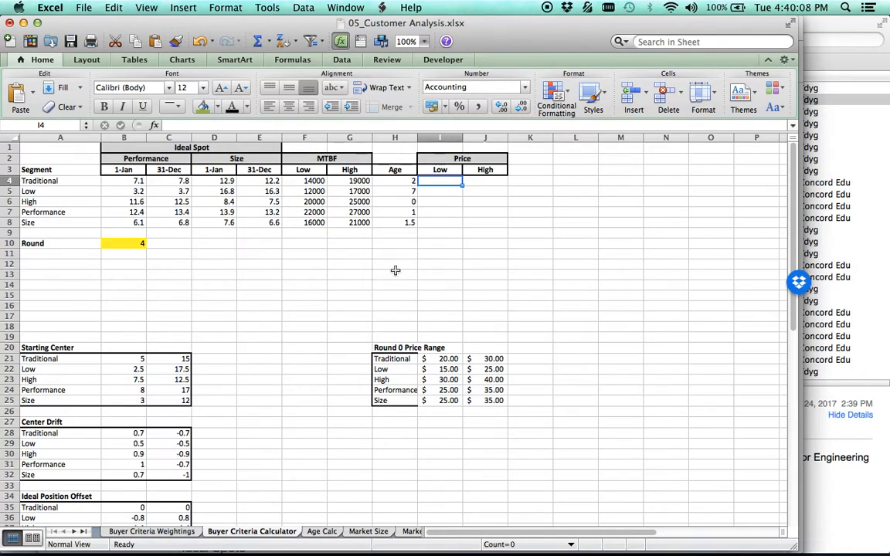
pyautogui.write('=')
pyautogui.click(448, 359)
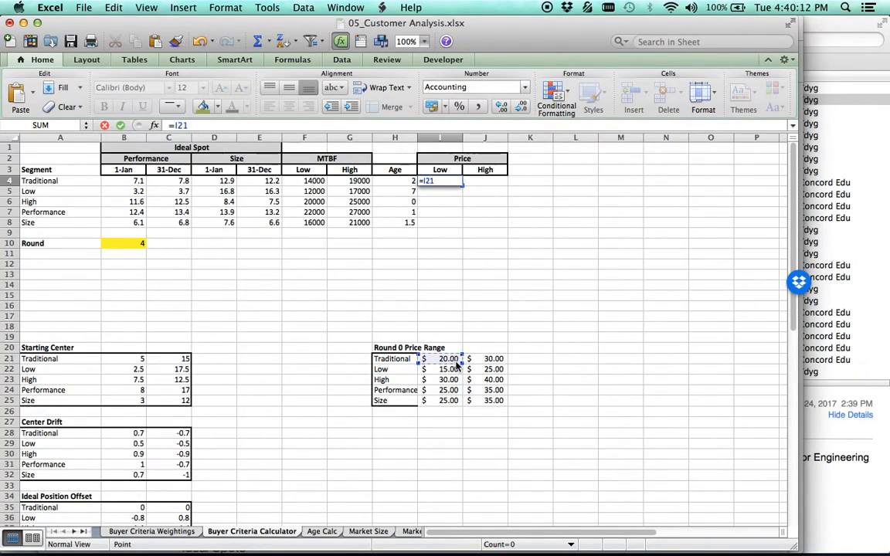
pyautogui.write('-.5*')
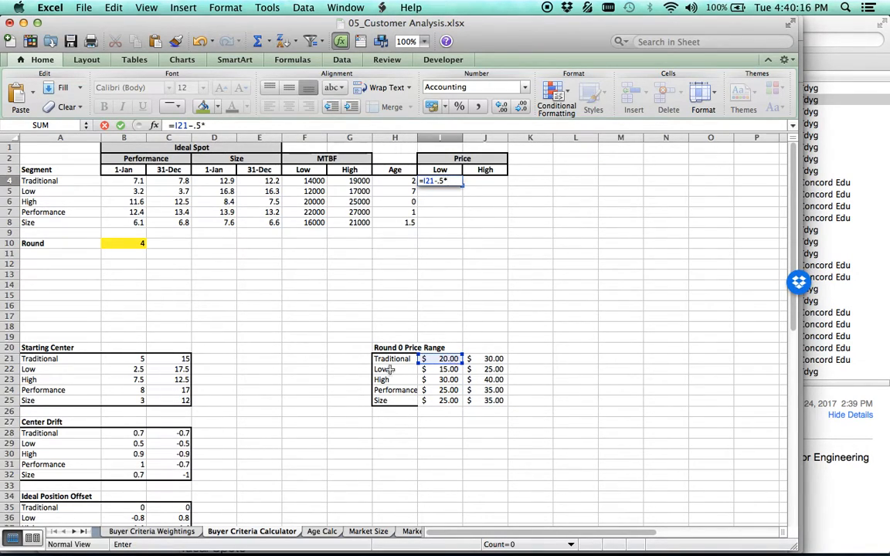
pyautogui.click(130, 244)
pyautogui.click(207, 126)
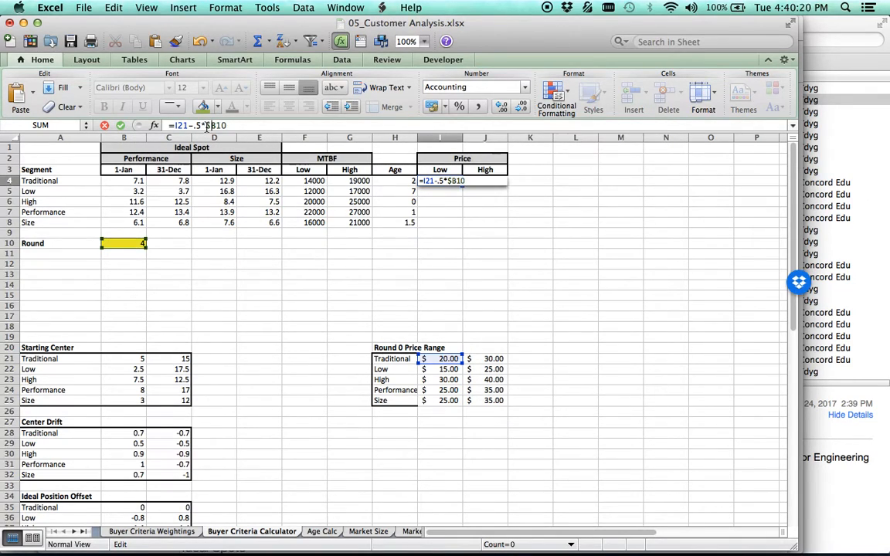
pyautogui.write('$')
pyautogui.click(217, 126)
pyautogui.write('$')
pyautogui.press('Return')
pyautogui.press('Up')
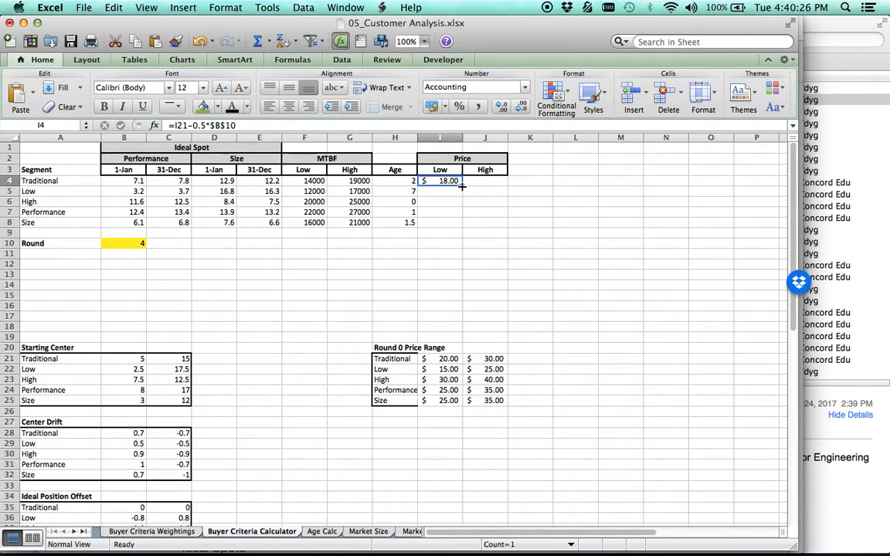
# Fill the price formula from I4 across the Low and High columns through J8, and check the High formula in J4.
pyautogui.moveTo(461, 185); pyautogui.dragTo(503, 228)
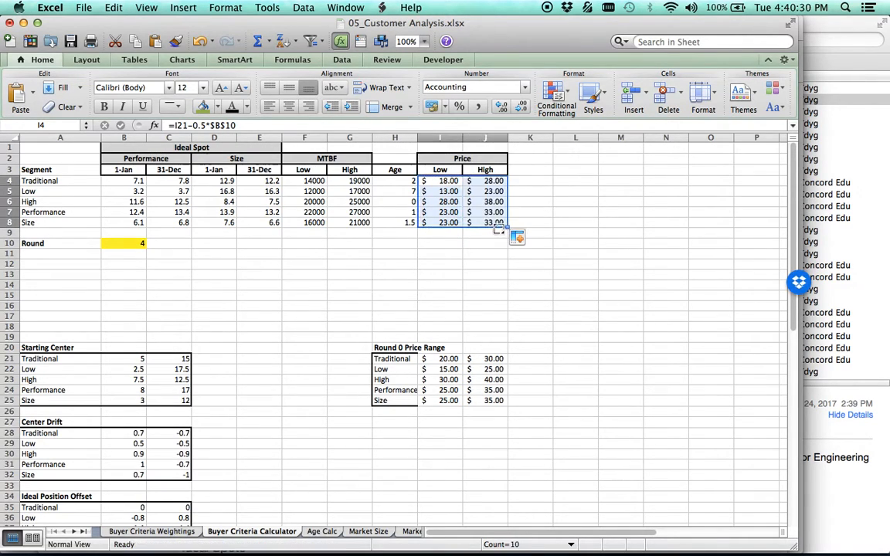
pyautogui.click(493, 180)
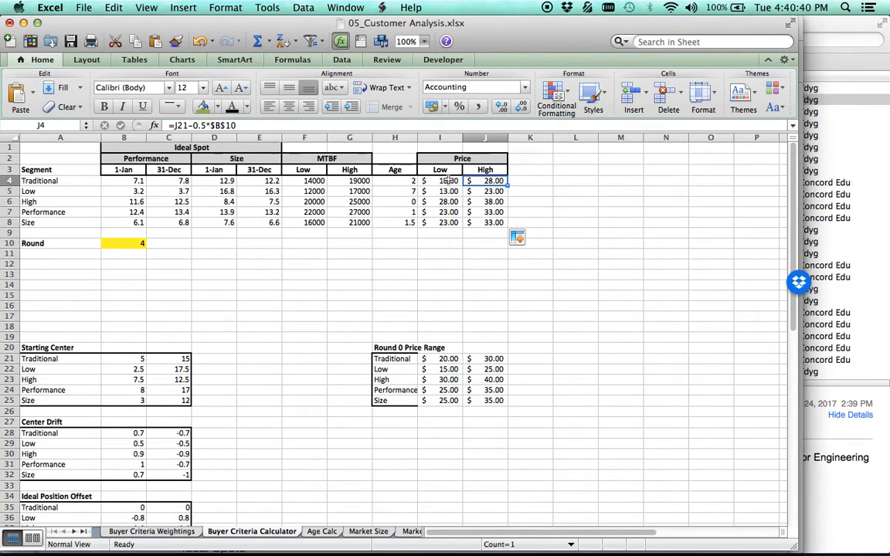
pyautogui.click(487, 298)
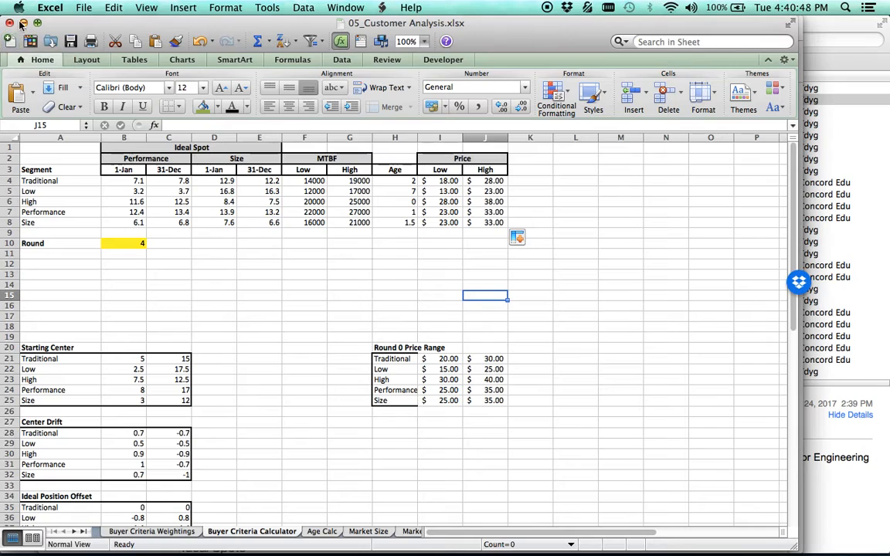
pyautogui.click(77, 8)
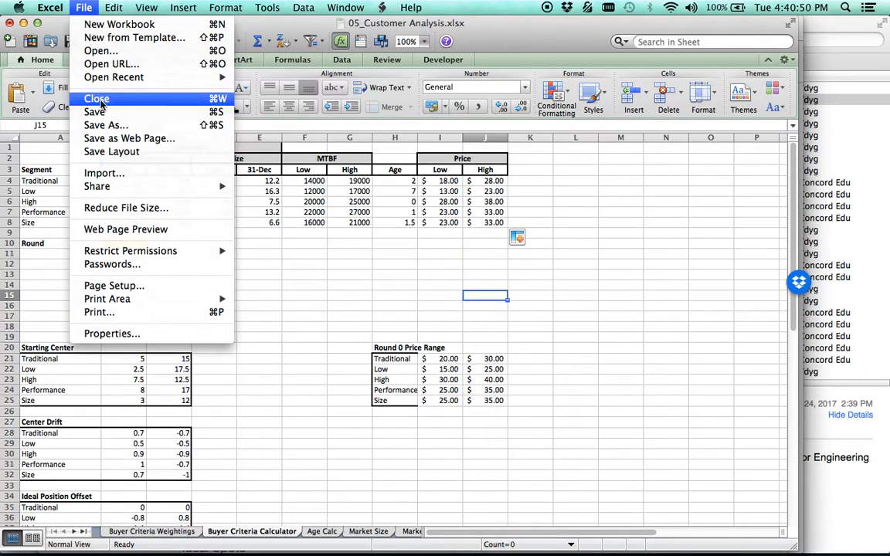
pyautogui.click(443, 31)
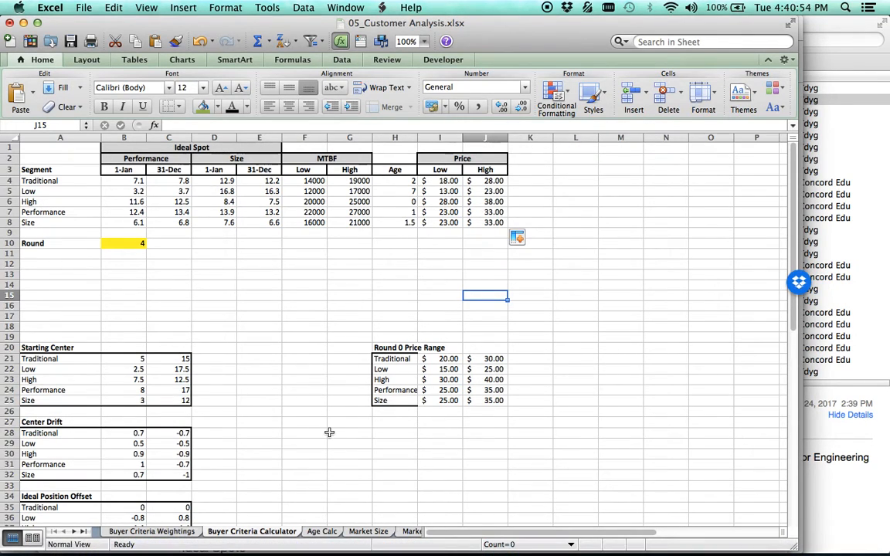
# On the Age Calc sheet, set Age at start of round to 2.4 and Months to revision update to 6, and check the end-of-round formula.
pyautogui.click(324, 533)
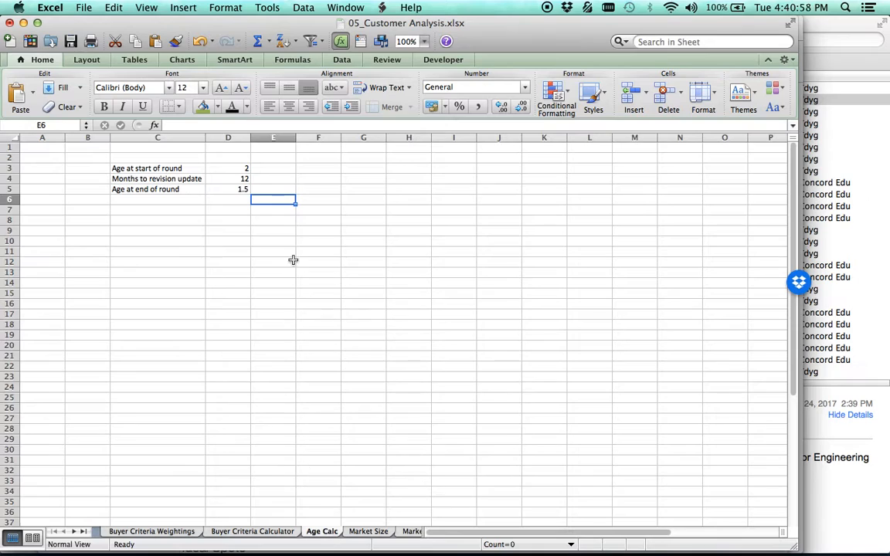
pyautogui.click(243, 169)
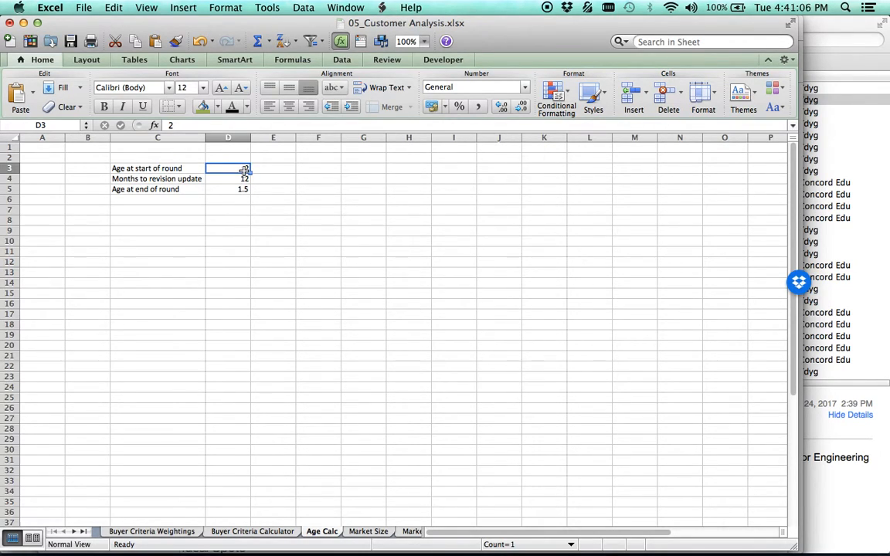
pyautogui.write('2.4')
pyautogui.press('Return')
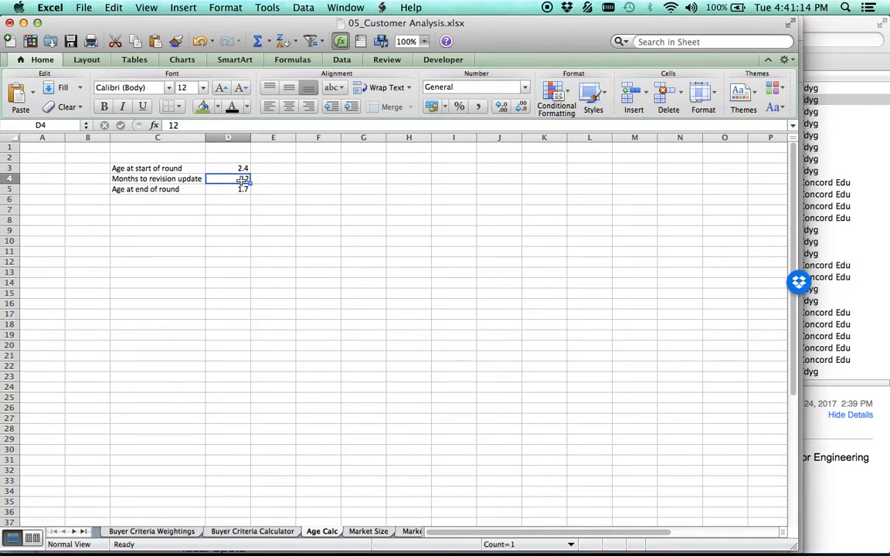
pyautogui.write('6')
pyautogui.press('Return')
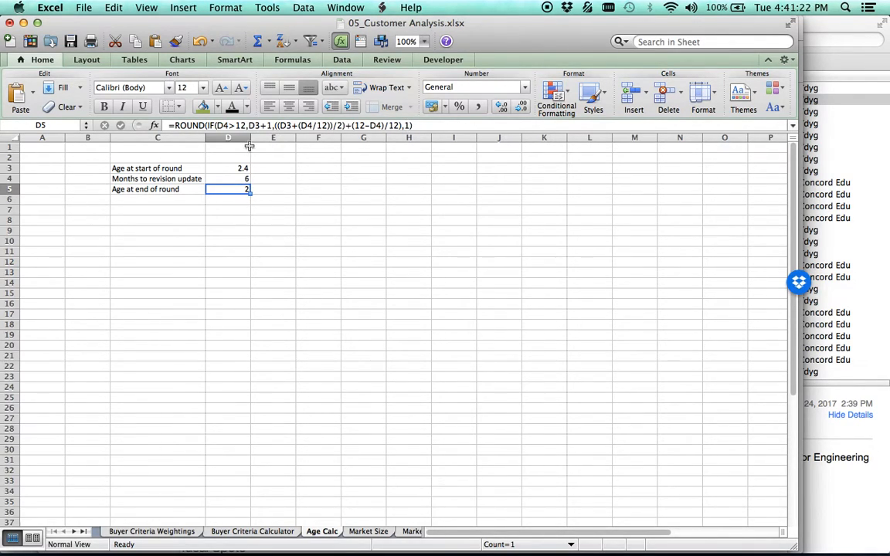
pyautogui.click(288, 225)
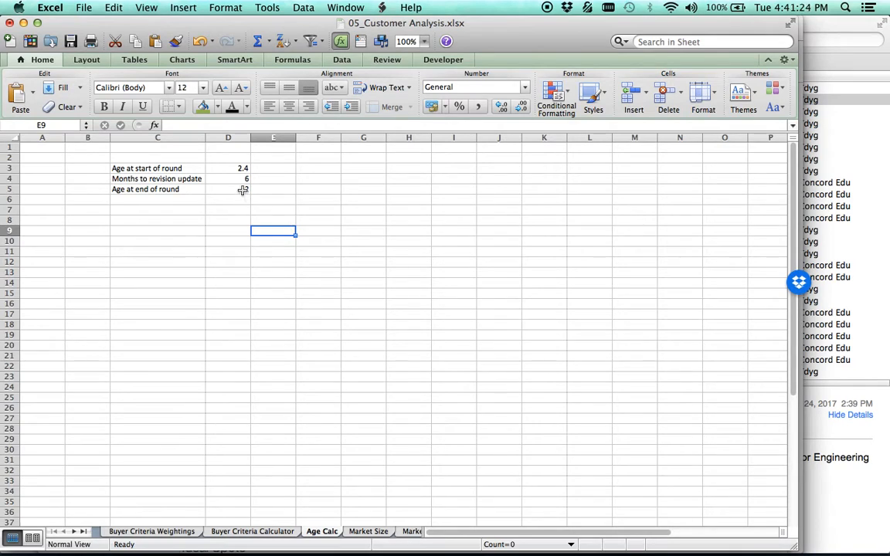
pyautogui.click(243, 190)
pyautogui.click(272, 192)
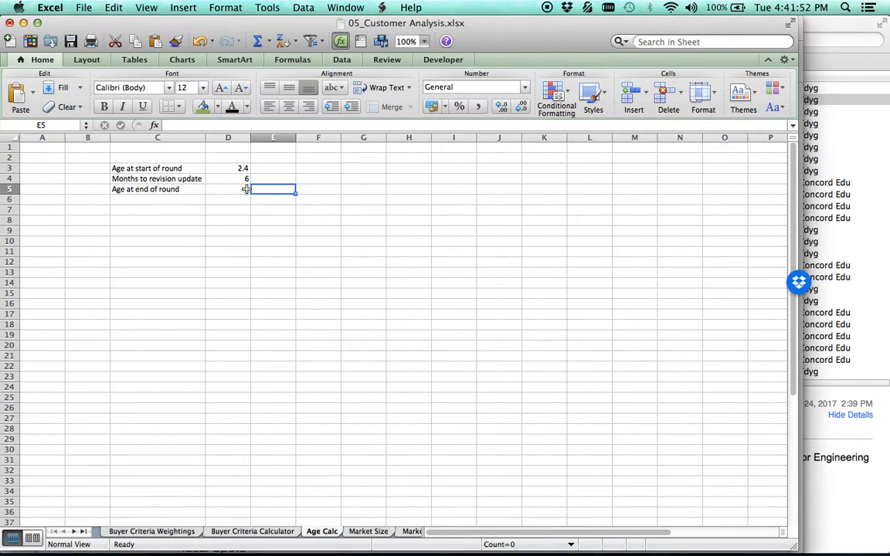
# Shade the Age at end of round result in D5 green and the two input cells D3:D4 yellow.
pyautogui.click(242, 170)
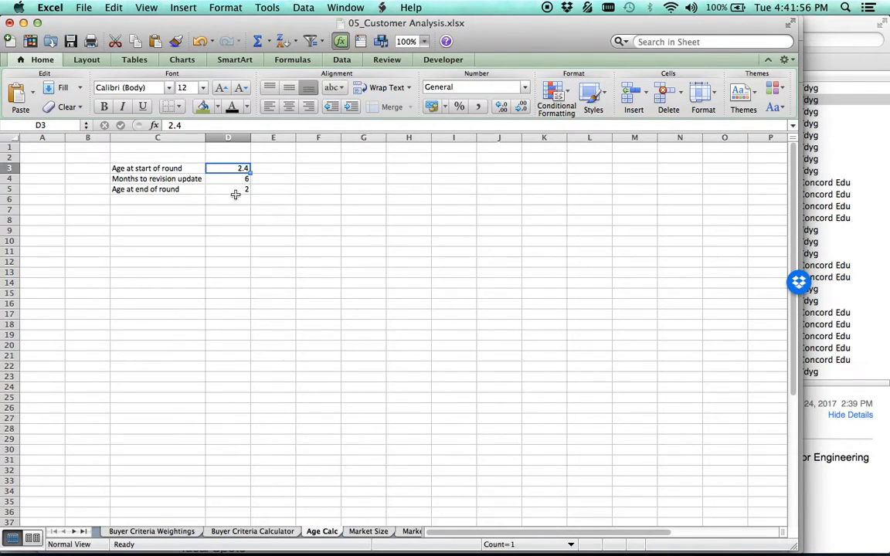
pyautogui.click(240, 178)
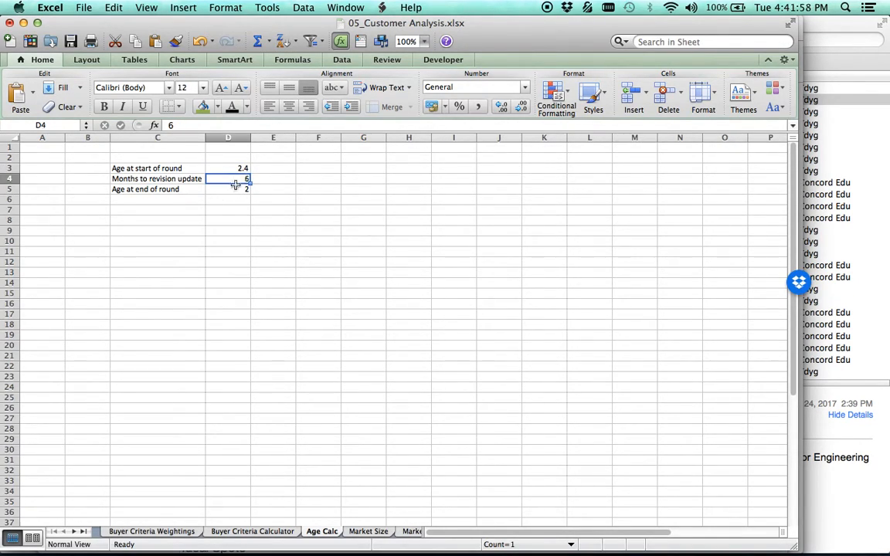
pyautogui.click(227, 192)
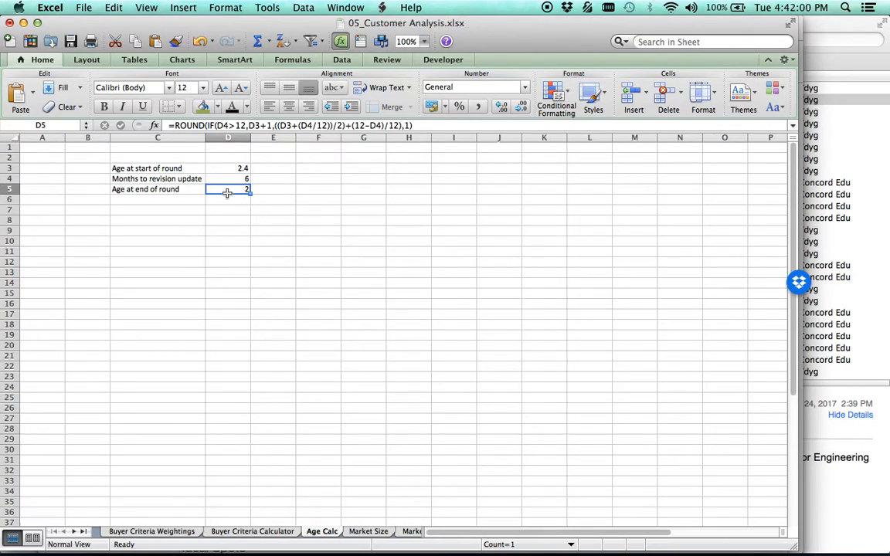
pyautogui.click(202, 106)
pyautogui.click(249, 201)
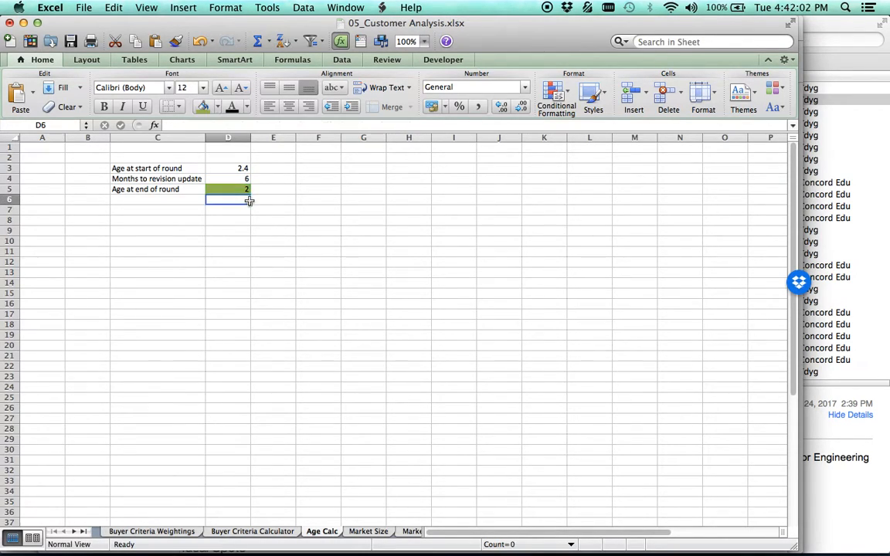
pyautogui.moveTo(241, 169); pyautogui.dragTo(235, 178)
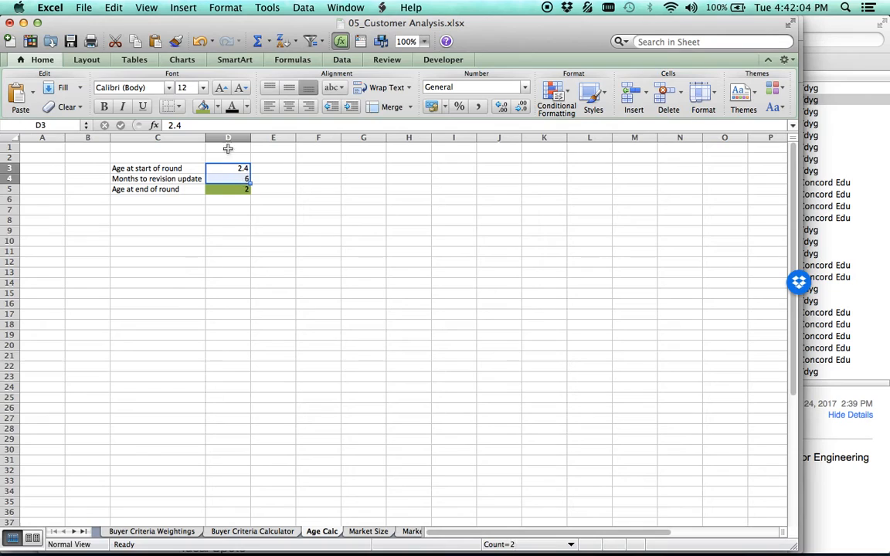
pyautogui.click(217, 106)
pyautogui.click(229, 208)
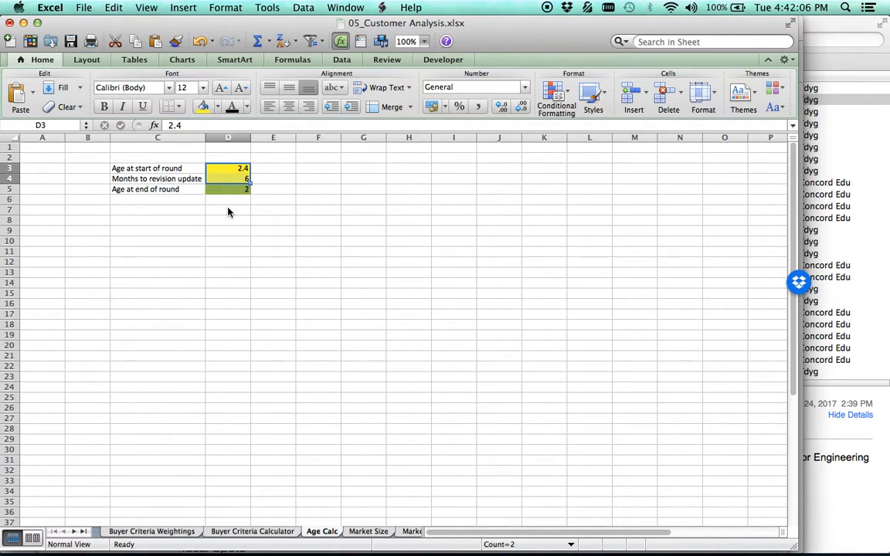
pyautogui.click(321, 200)
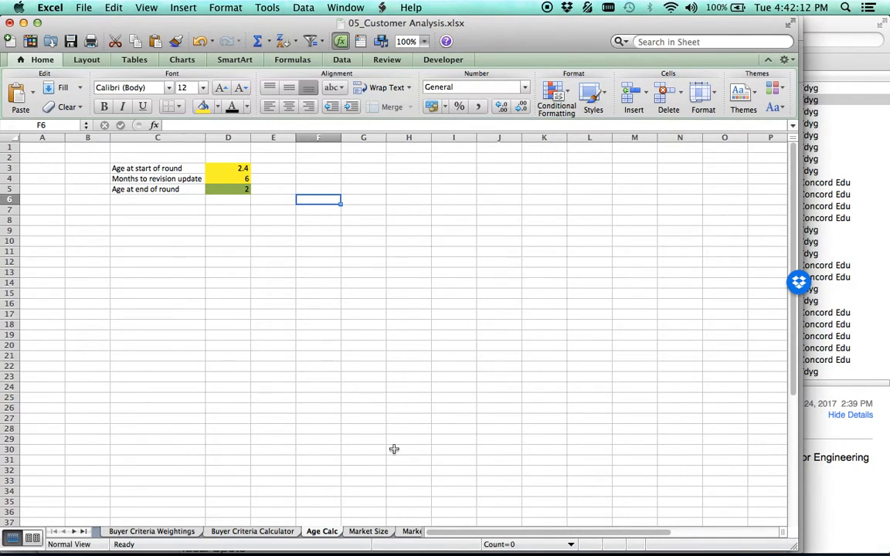
# On the Market Size sheet, examine the Round input and the Traditional segment's round 0 and new market sizes.
pyautogui.click(369, 531)
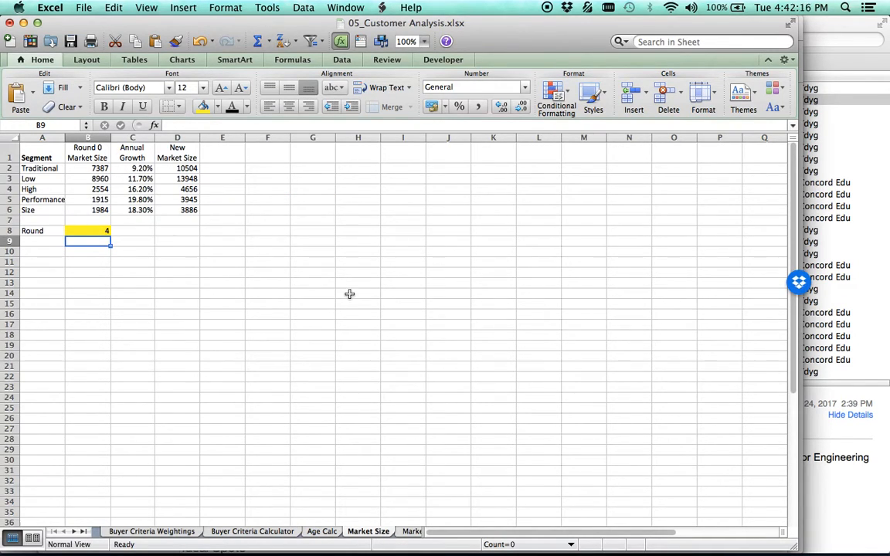
pyautogui.click(90, 232)
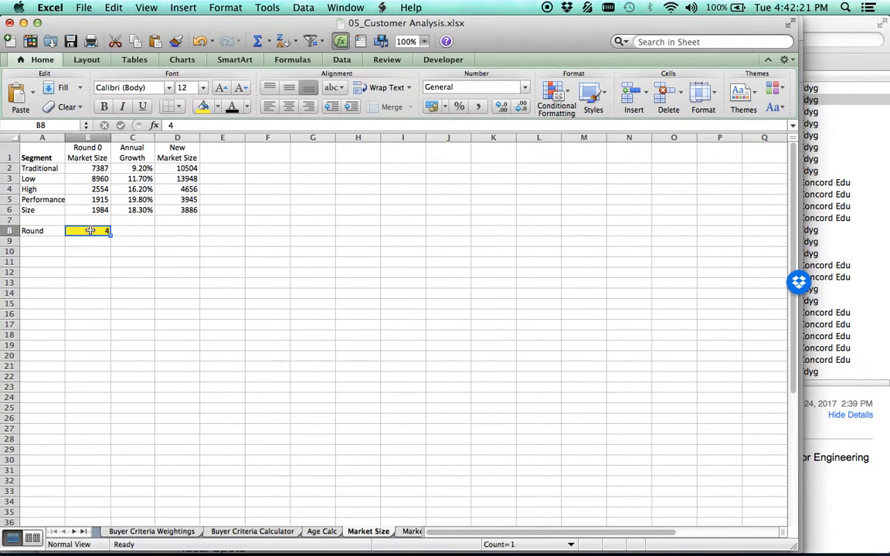
pyautogui.click(91, 167)
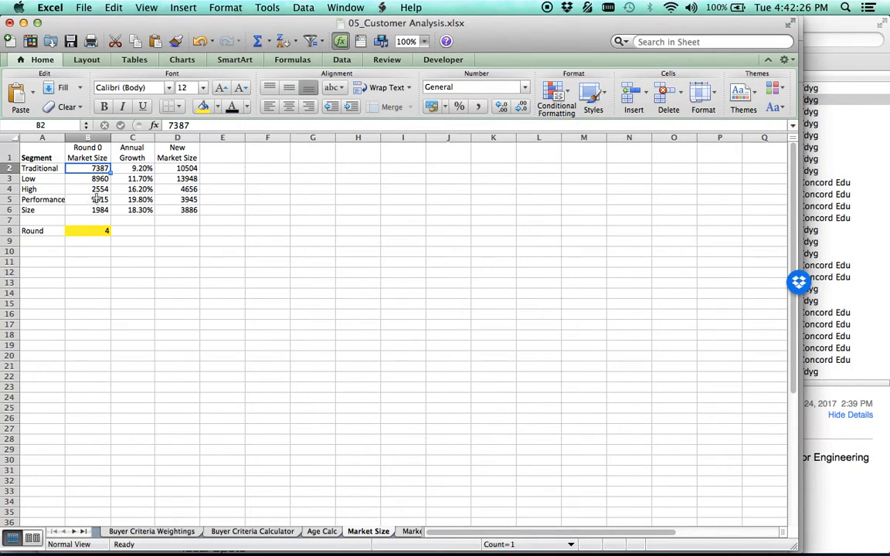
pyautogui.click(180, 168)
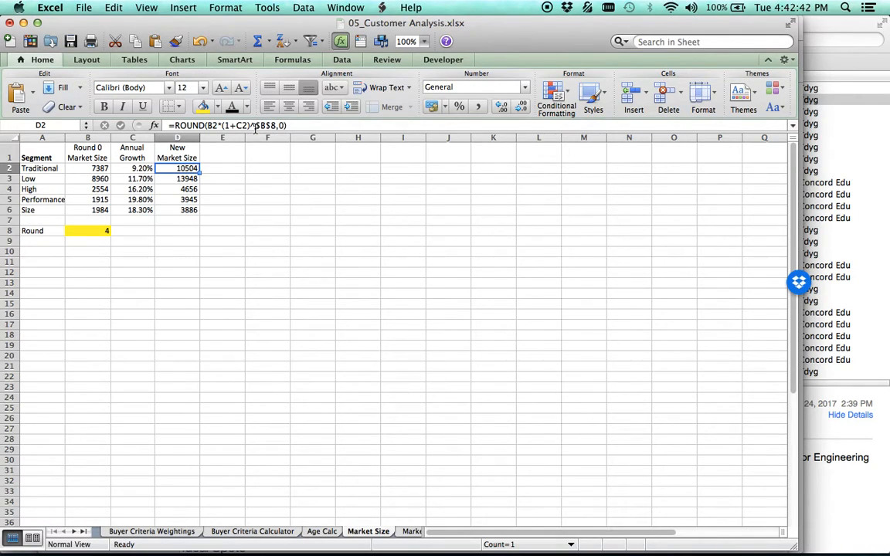
# Set Round to 3 on the Market Size sheet and check the recalculated new market sizes.
pyautogui.click(86, 232)
pyautogui.write('3')
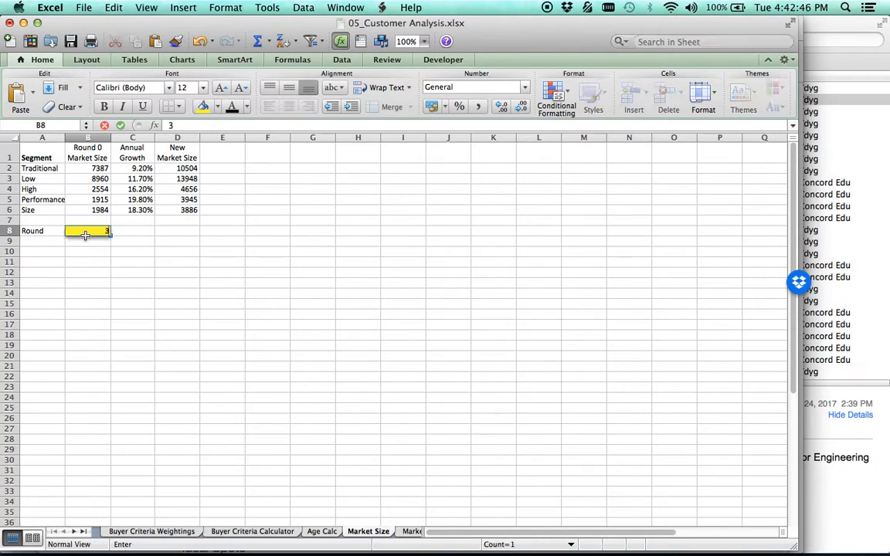
pyautogui.press('Return')
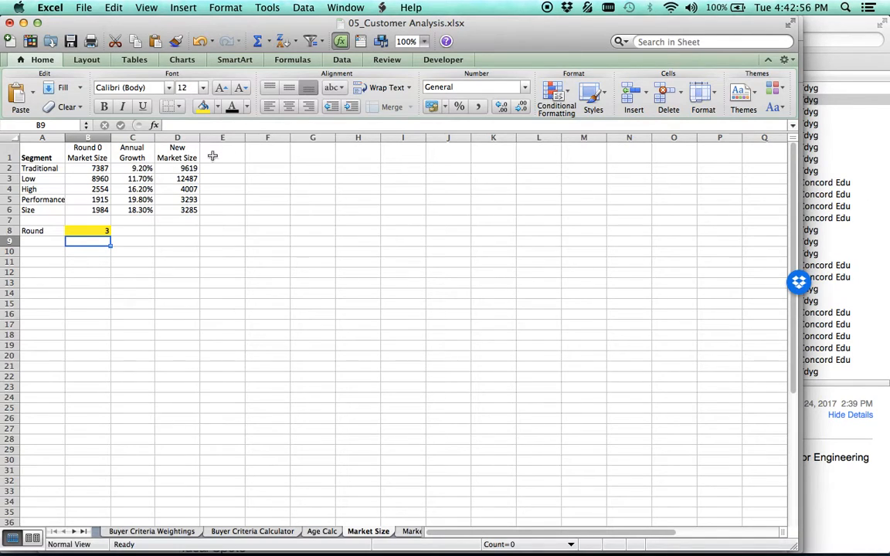
pyautogui.click(170, 168)
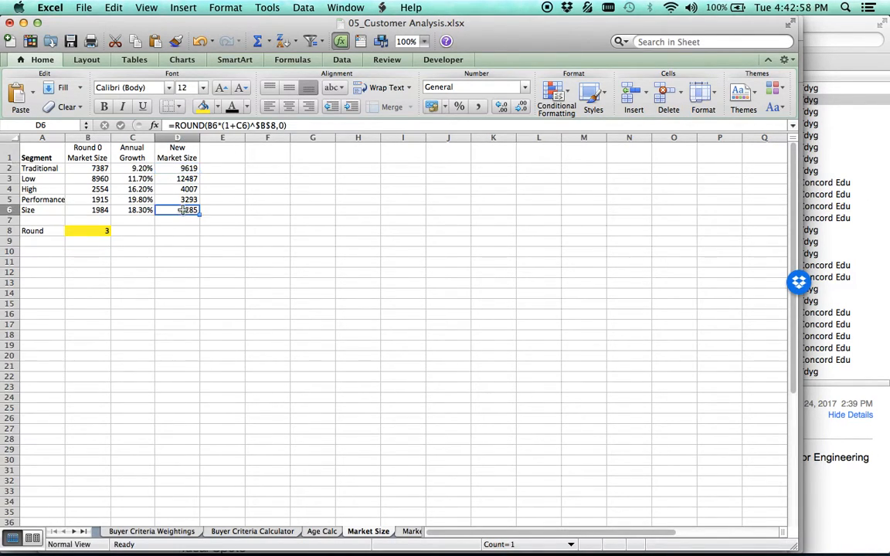
pyautogui.click(249, 241)
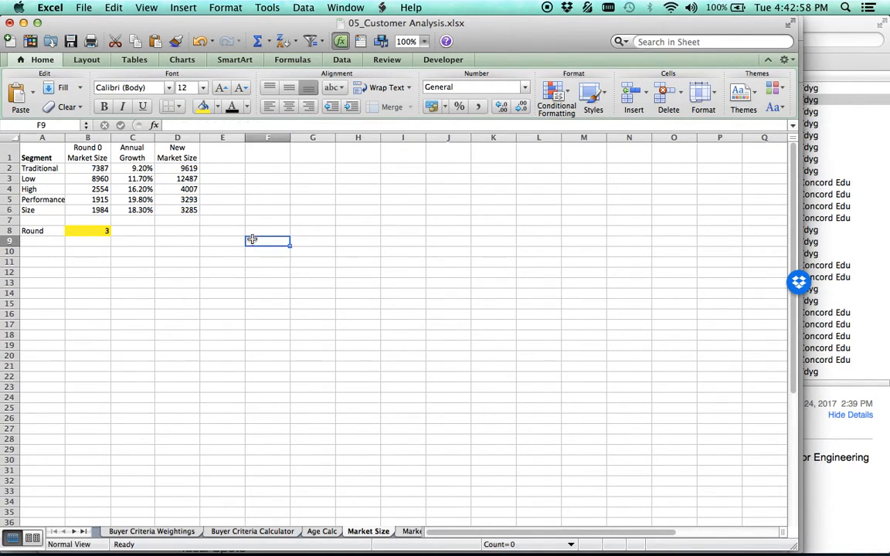
# Open the Market Share Estimator sheet's customer survey scores, and switch to Chrome to open the round 3 Capstone Courier.
pyautogui.click(411, 531)
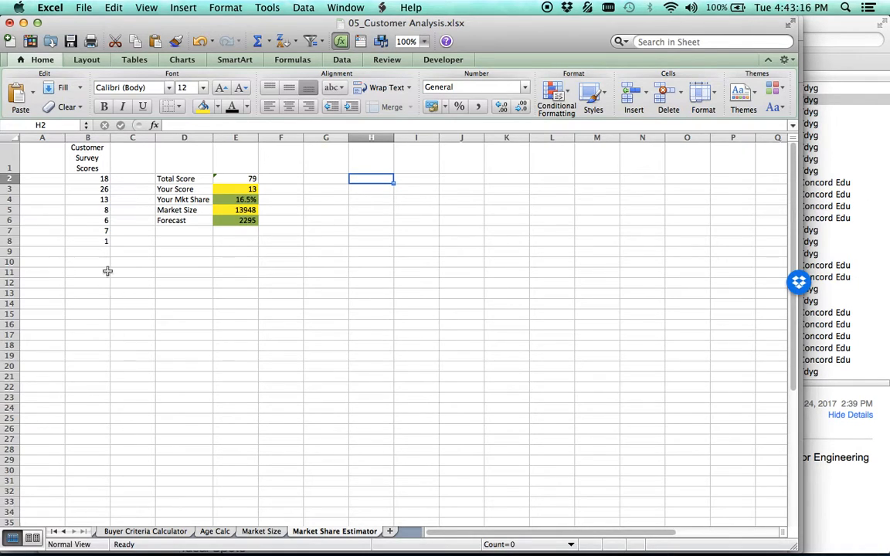
pyautogui.click(82, 178)
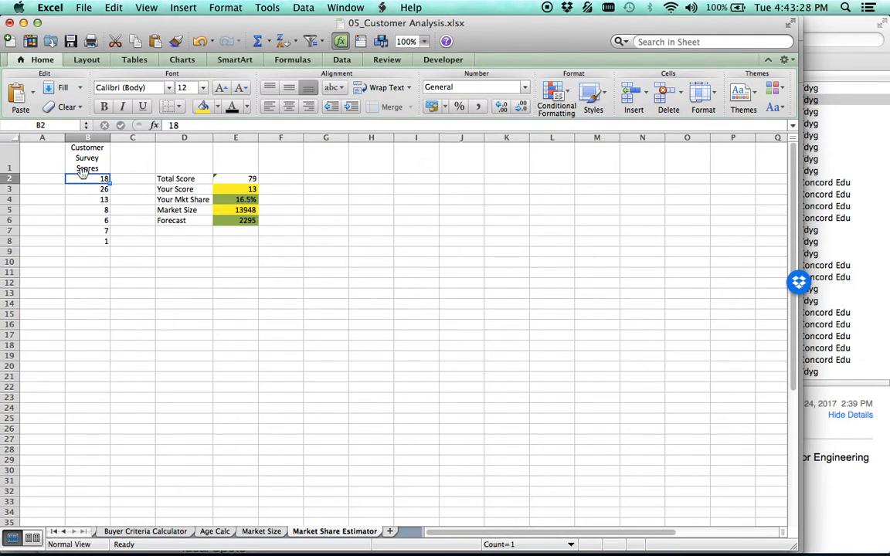
pyautogui.click(97, 535)
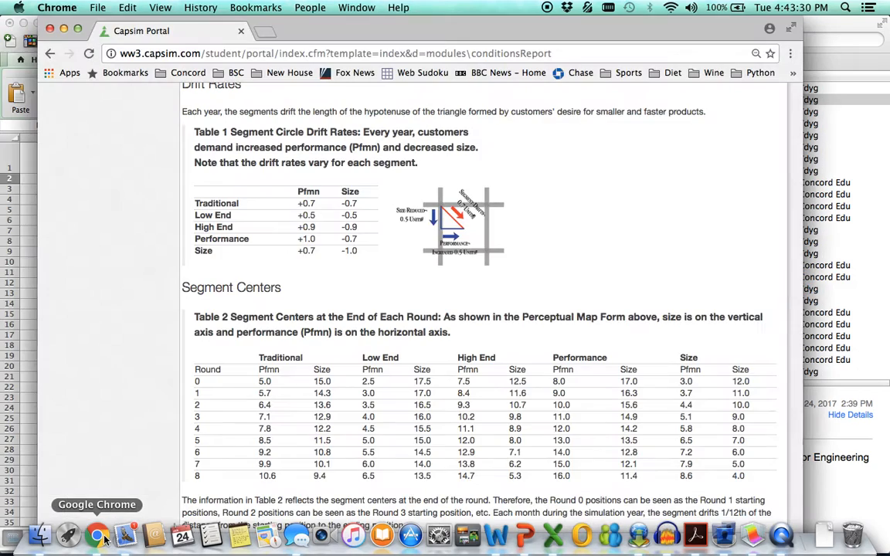
pyautogui.click(49, 53)
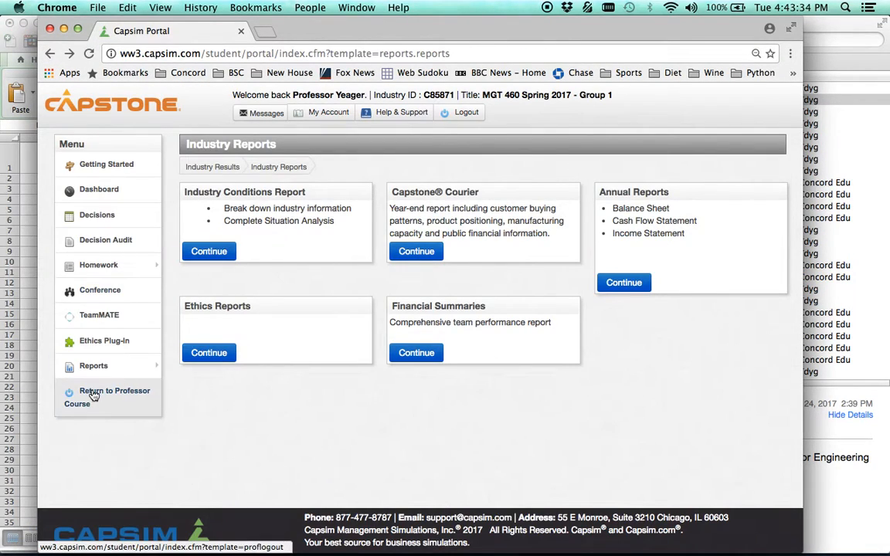
pyautogui.moveTo(116, 365)
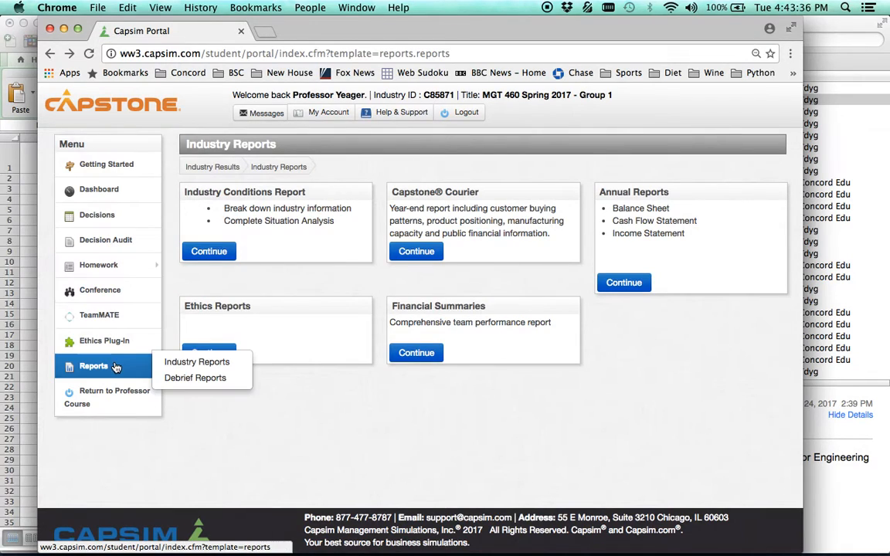
pyautogui.click(191, 367)
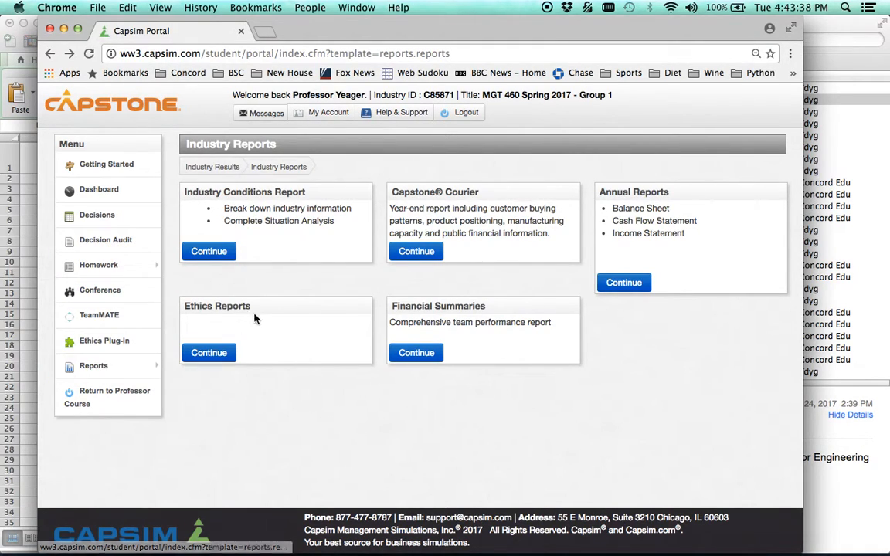
pyautogui.click(415, 251)
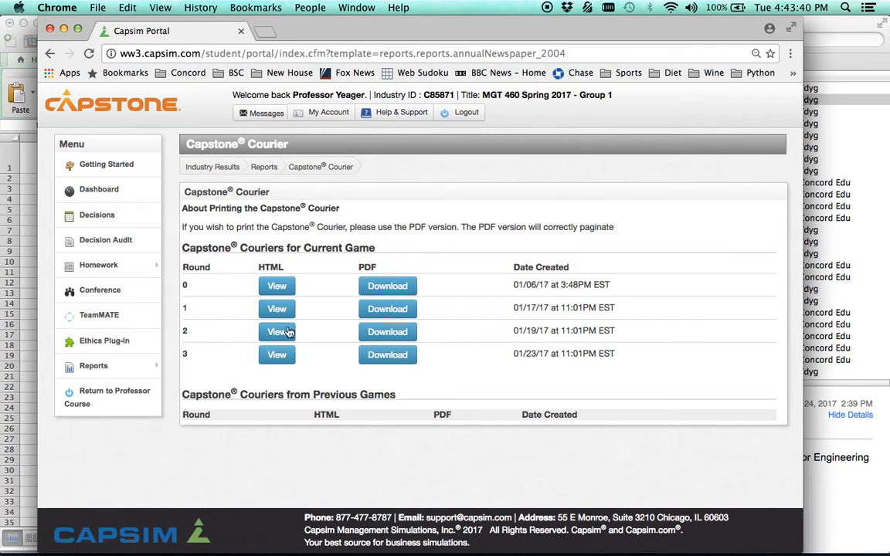
pyautogui.click(279, 355)
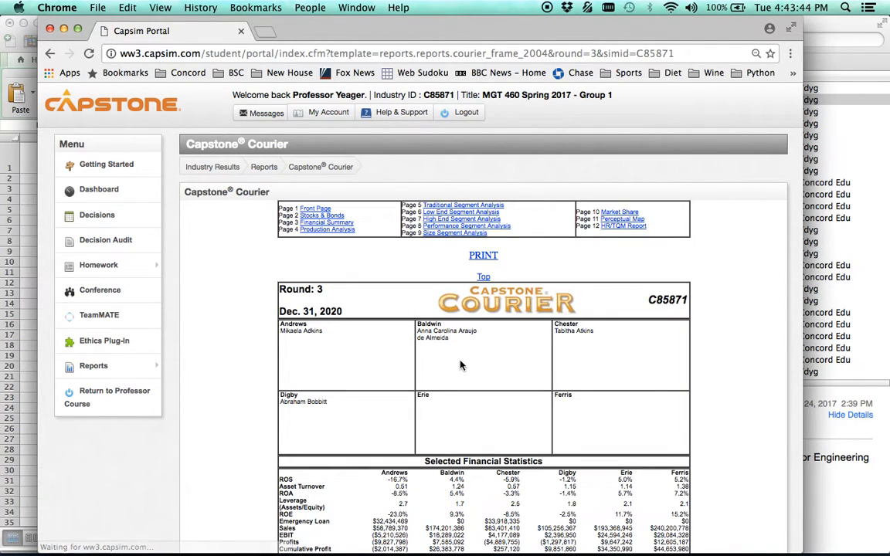
# Locate the Top Products in High End Segment table in the Courier and arrange the workbook beside its customer survey column.
pyautogui.scroll(-10, 592, 390)
pyautogui.scroll(-20, 647, 389)
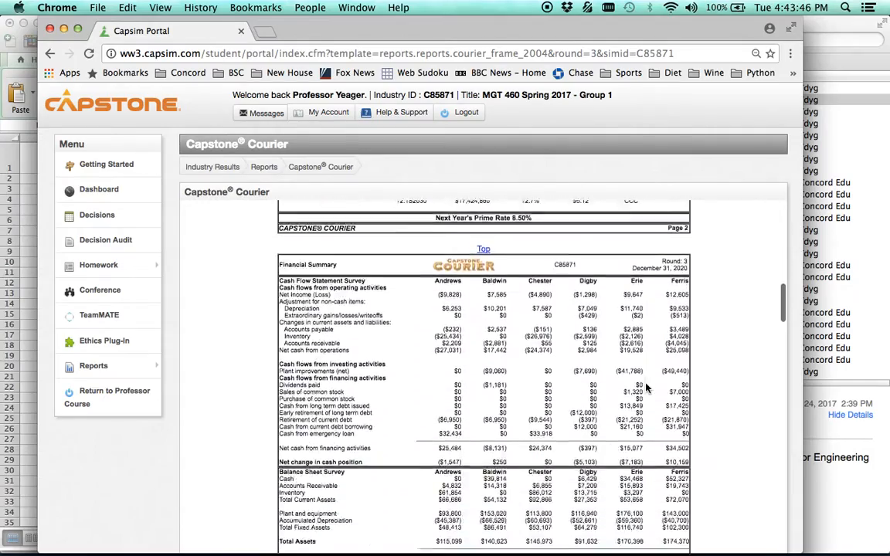
pyautogui.scroll(-8, 647, 389)
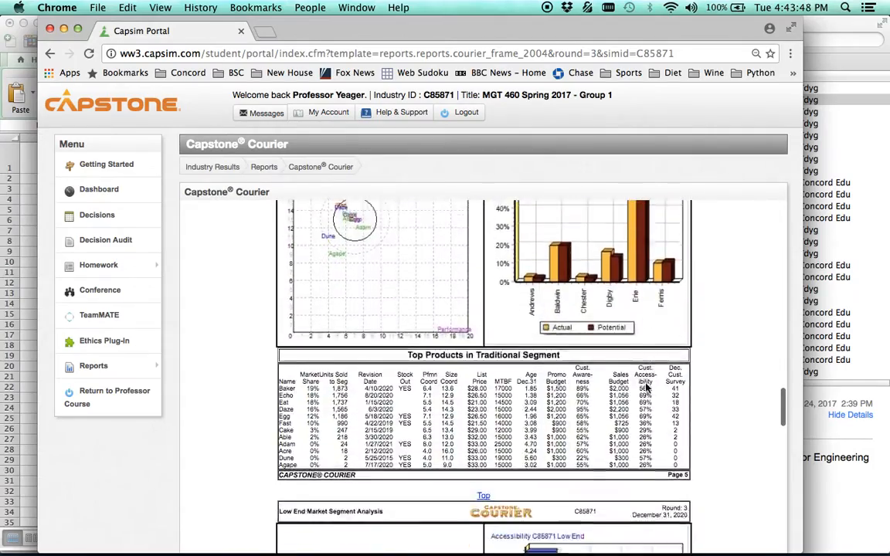
pyautogui.scroll(-10, 646, 383)
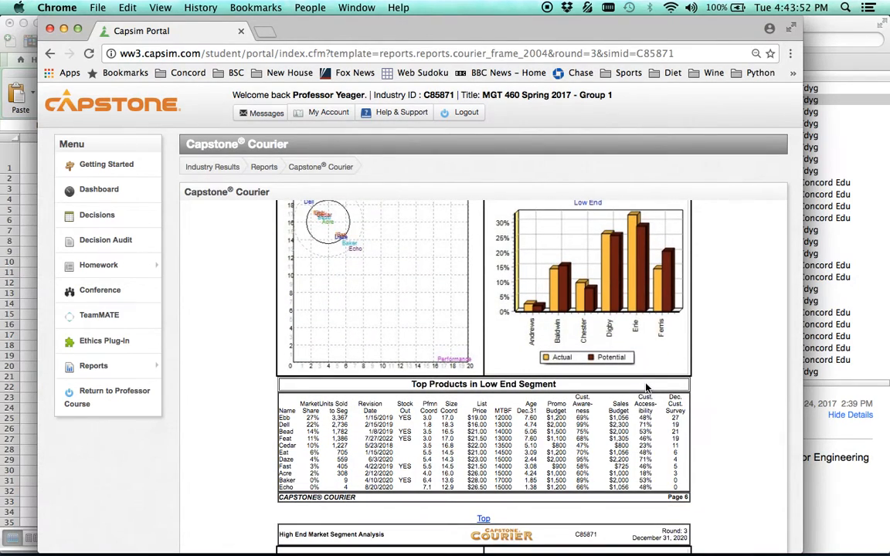
pyautogui.scroll(-5, 619, 439)
pyautogui.scroll(-8, 619, 439)
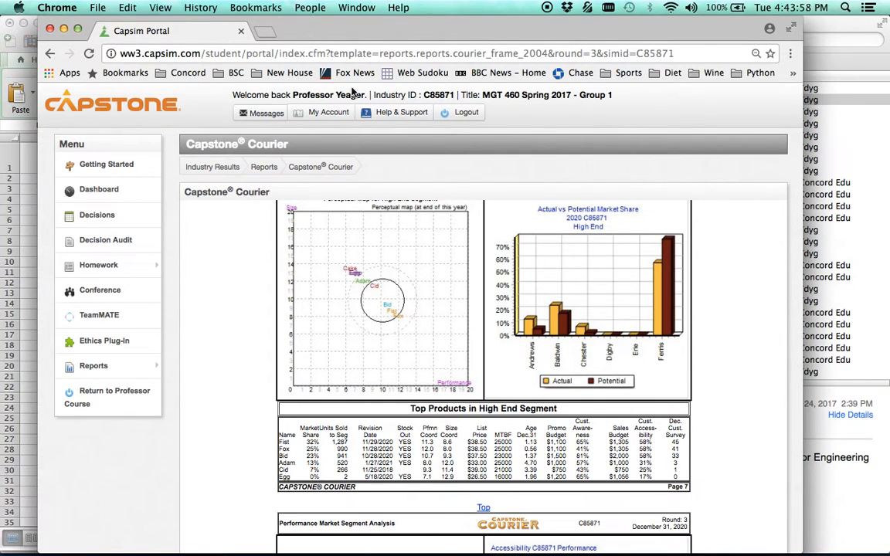
pyautogui.moveTo(362, 23); pyautogui.dragTo(467, 14)
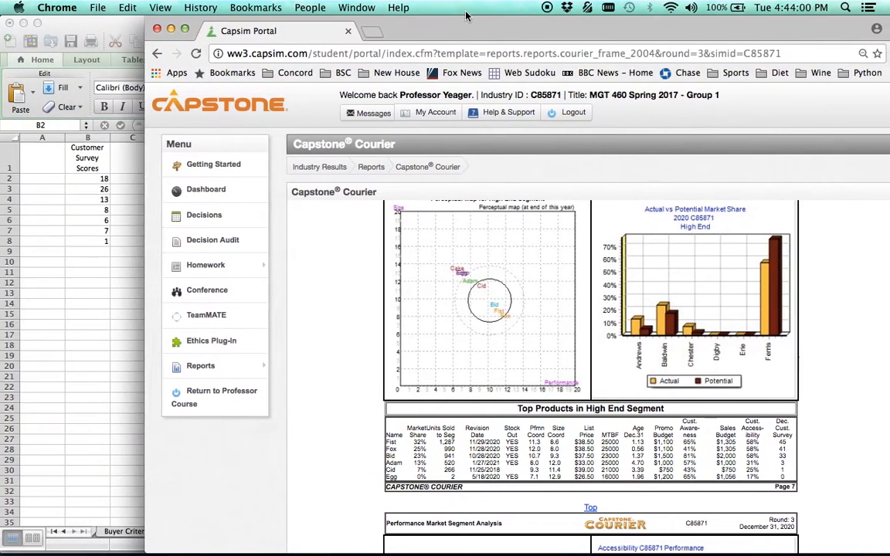
pyautogui.click(83, 293)
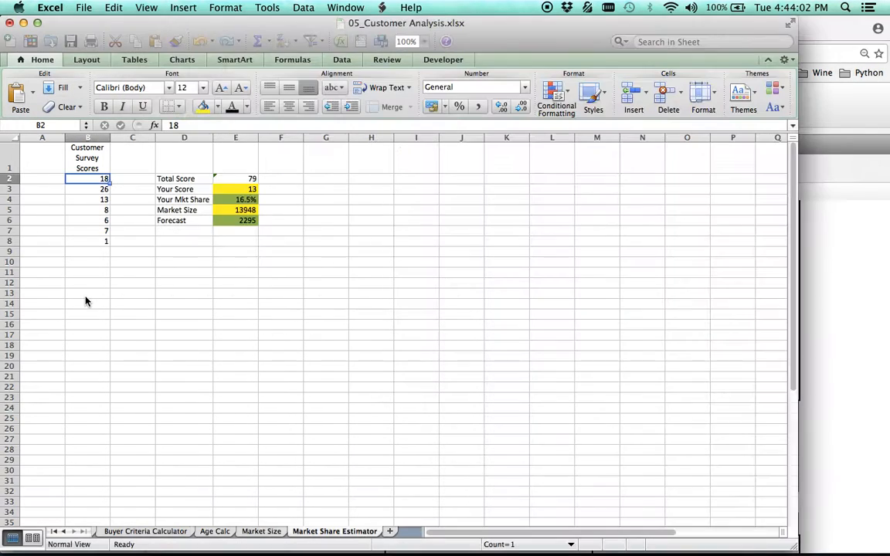
pyautogui.moveTo(794, 552); pyautogui.dragTo(488, 549)
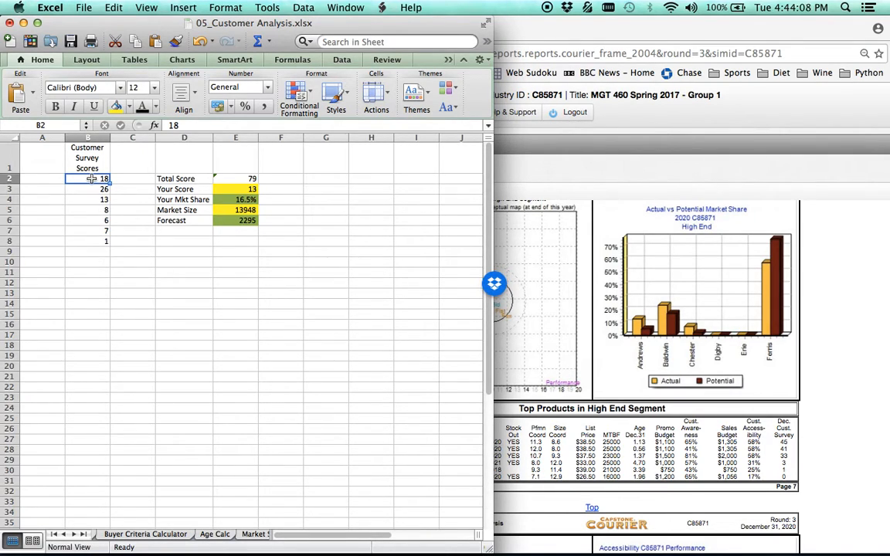
# Enter the High End customer survey scores 45, 41, 33, 3 and 1 in B2:B6 and clear B7:B8.
pyautogui.write('45')
pyautogui.press('Return')
pyautogui.write('41')
pyautogui.press('Return')
pyautogui.write('33')
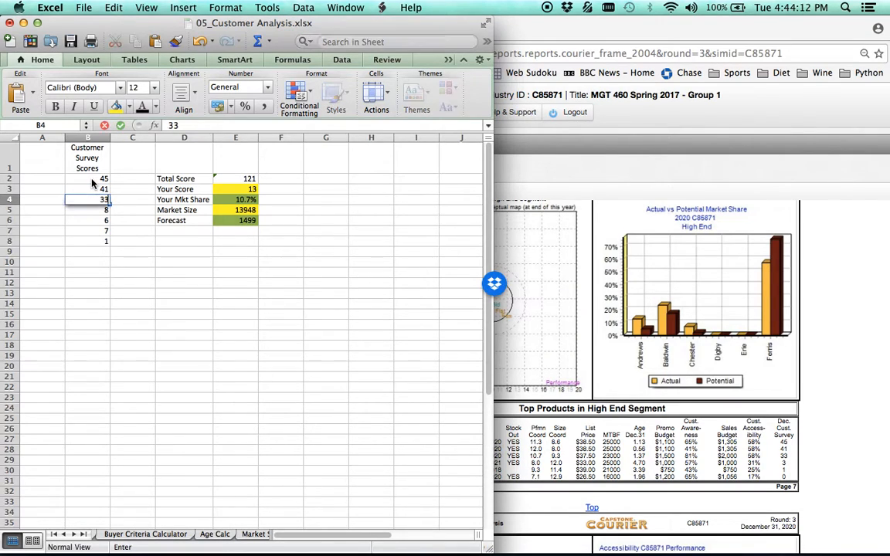
pyautogui.press('Return')
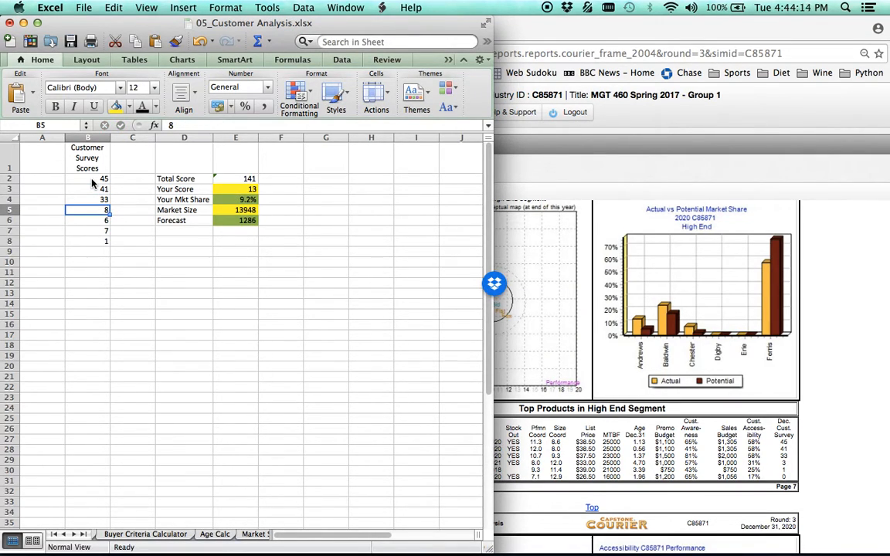
pyautogui.write('3')
pyautogui.press('Return')
pyautogui.write('1')
pyautogui.press('Return')
pyautogui.press('BackSpace')
pyautogui.press('Return')
pyautogui.press('BackSpace')
pyautogui.press('Return')
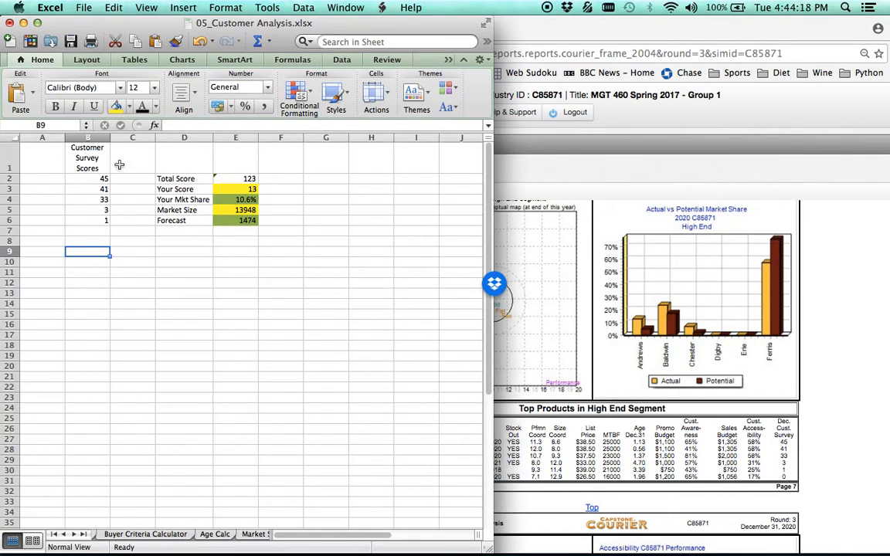
# Set Your Score to 33 and compare the estimated market share with the product's actual share in the Courier.
pyautogui.click(241, 189)
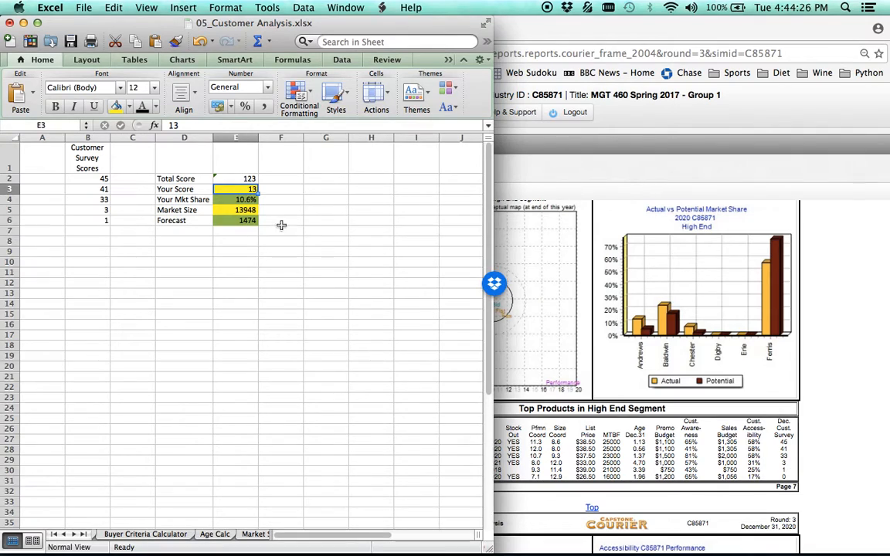
pyautogui.write('33')
pyautogui.press('Return')
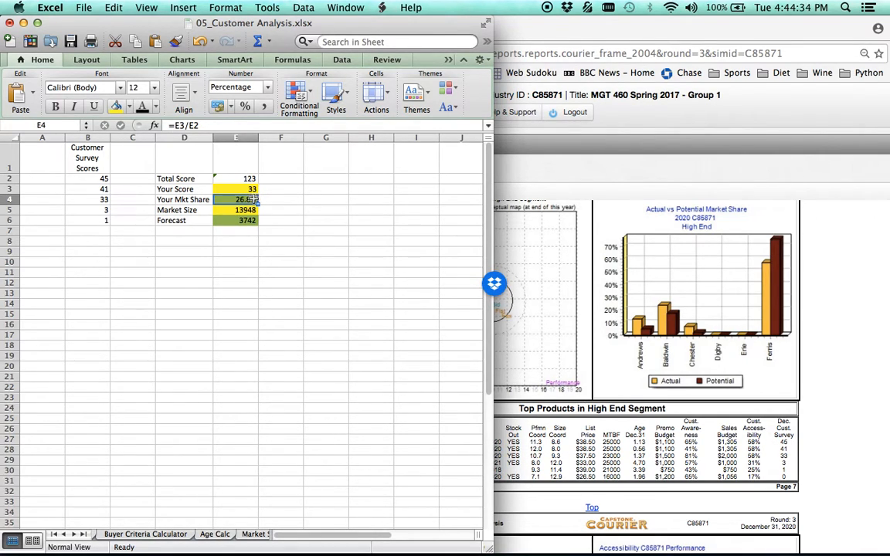
pyautogui.click(279, 200)
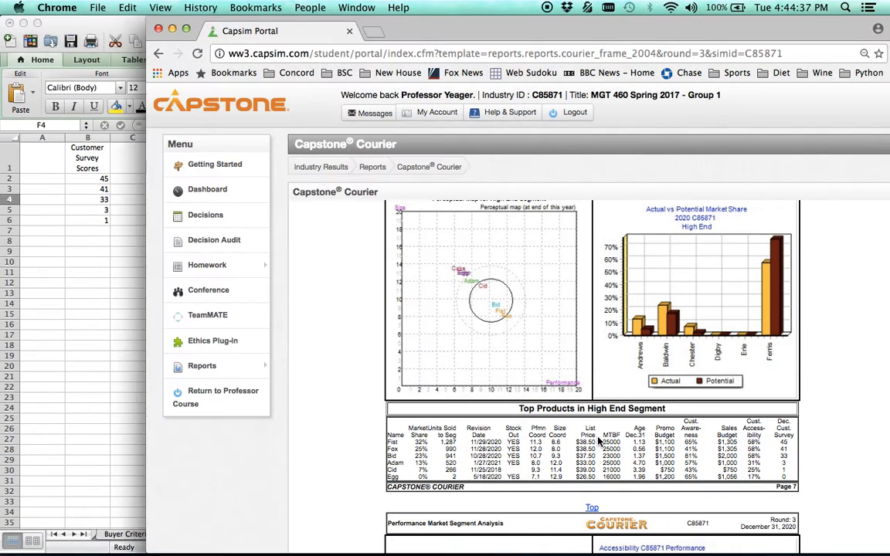
pyautogui.click(537, 393)
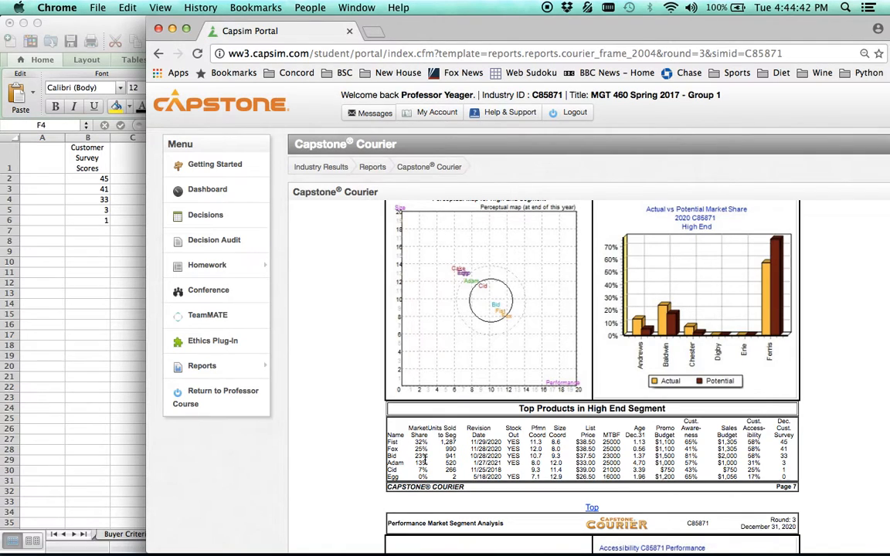
pyautogui.click(111, 317)
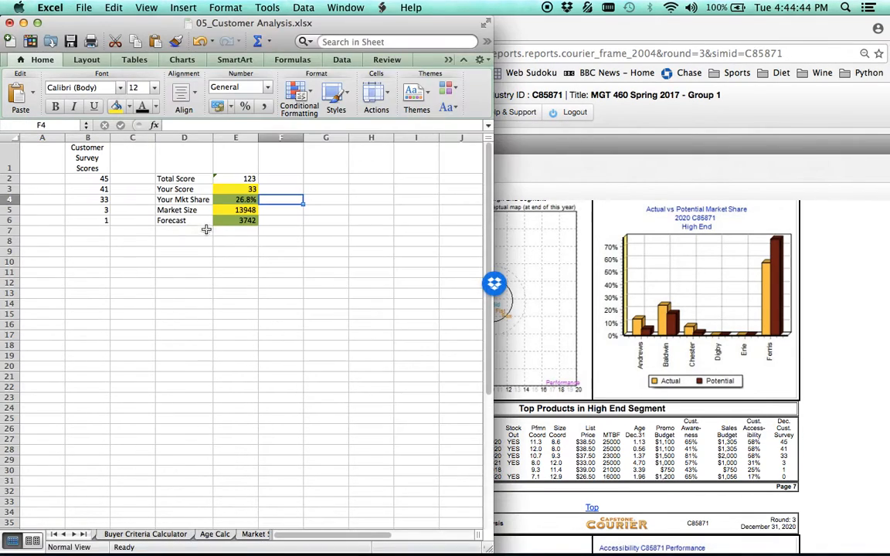
pyautogui.click(248, 201)
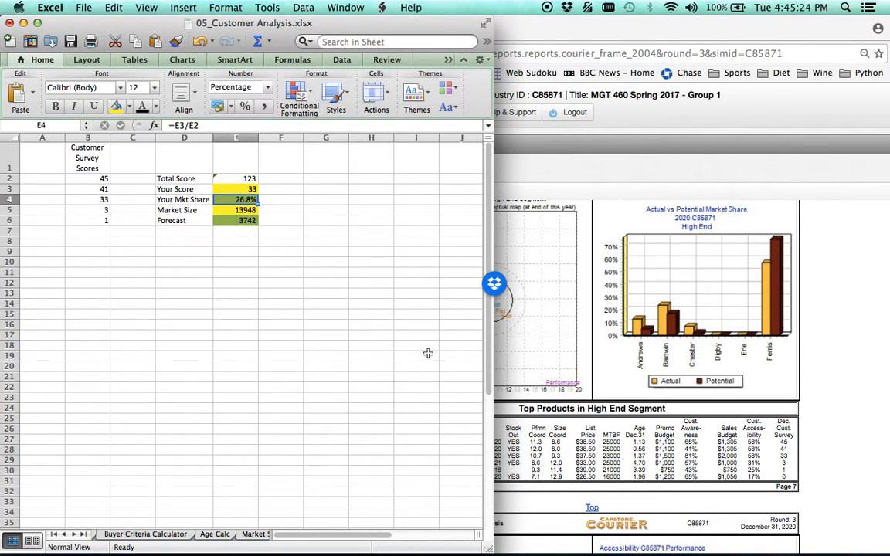
# Examine the High End and Performance segment pages of the Courier, including the actual versus potential market share chart.
pyautogui.click(661, 467)
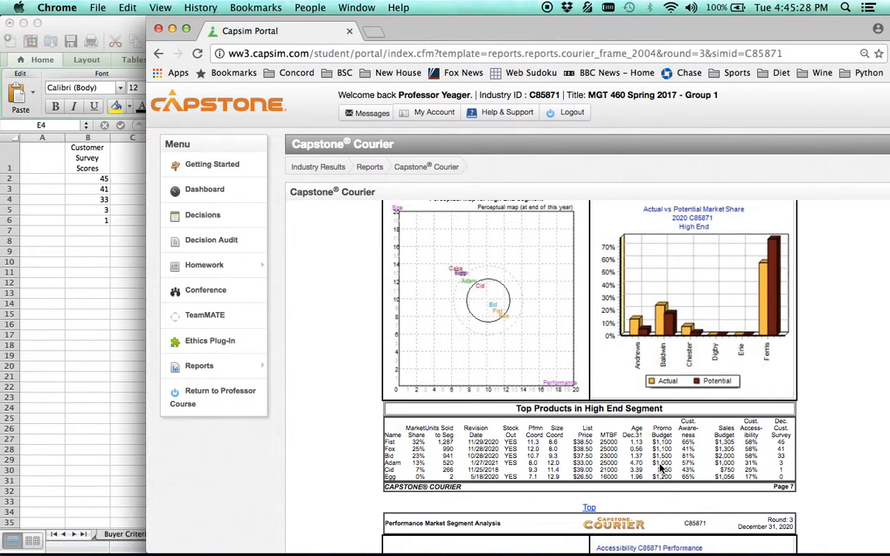
pyautogui.scroll(5, 626, 327)
pyautogui.scroll(4, 625, 329)
pyautogui.scroll(-15, 757, 434)
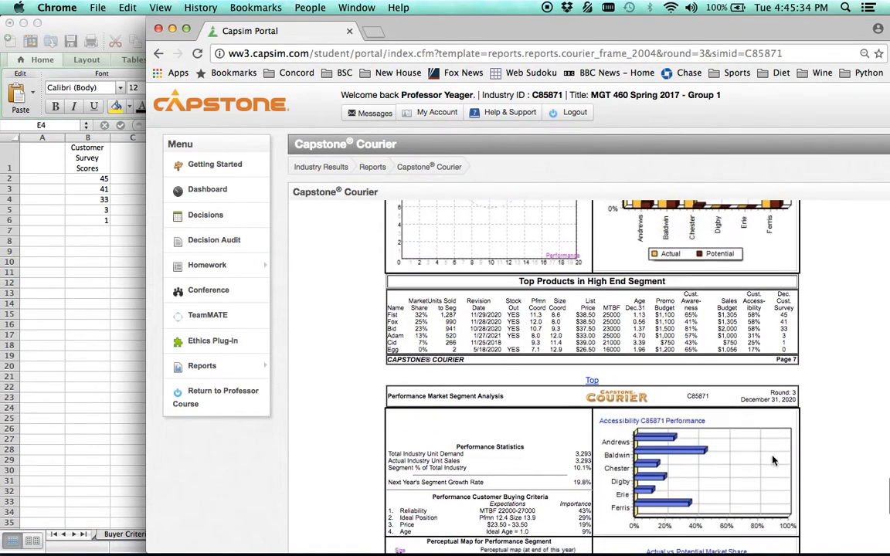
pyautogui.scroll(-3, 772, 460)
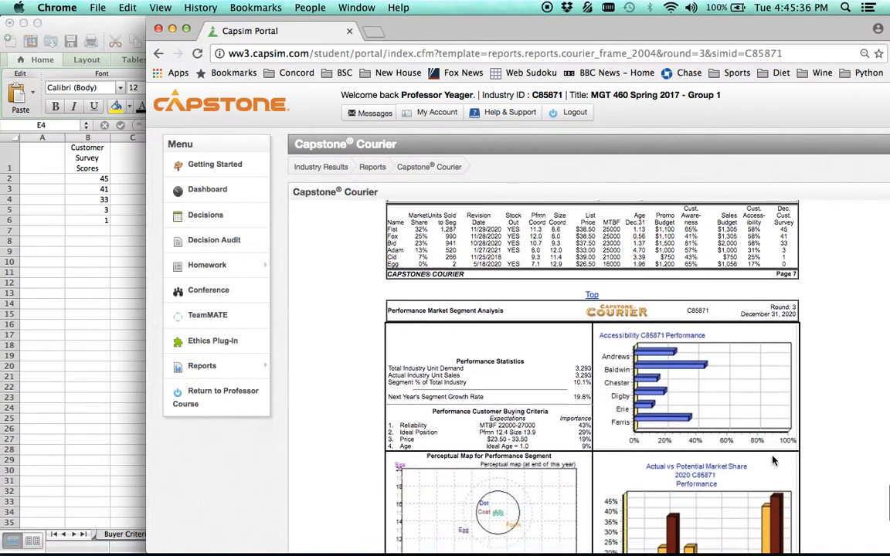
pyautogui.scroll(4, 773, 461)
pyautogui.scroll(4, 773, 461)
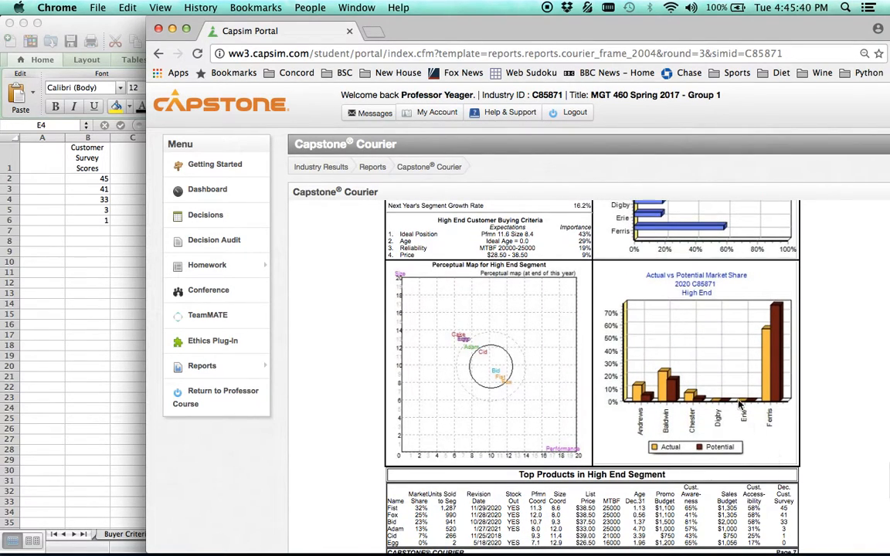
# Return to the customer analysis workbook in Excel and widen its window to show all the sheet names.
pyautogui.click(78, 364)
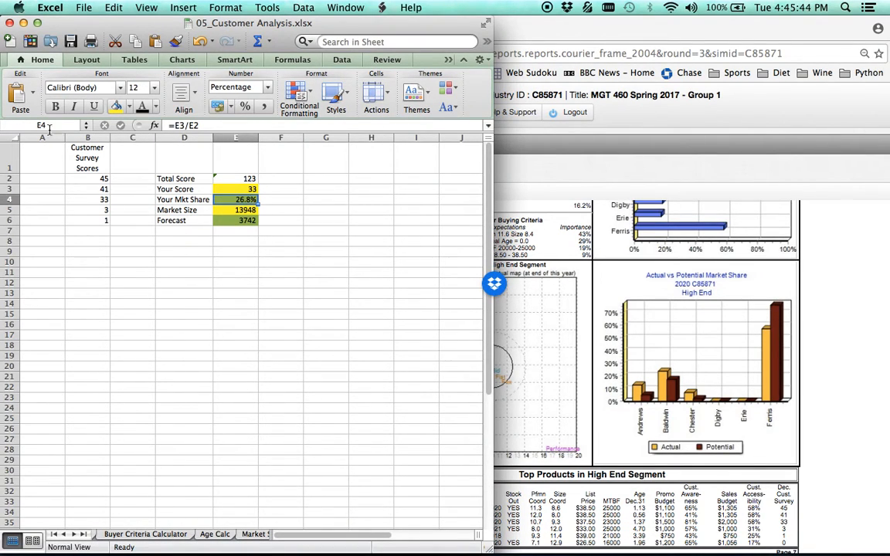
pyautogui.click(23, 23)
pyautogui.moveTo(290, 544)
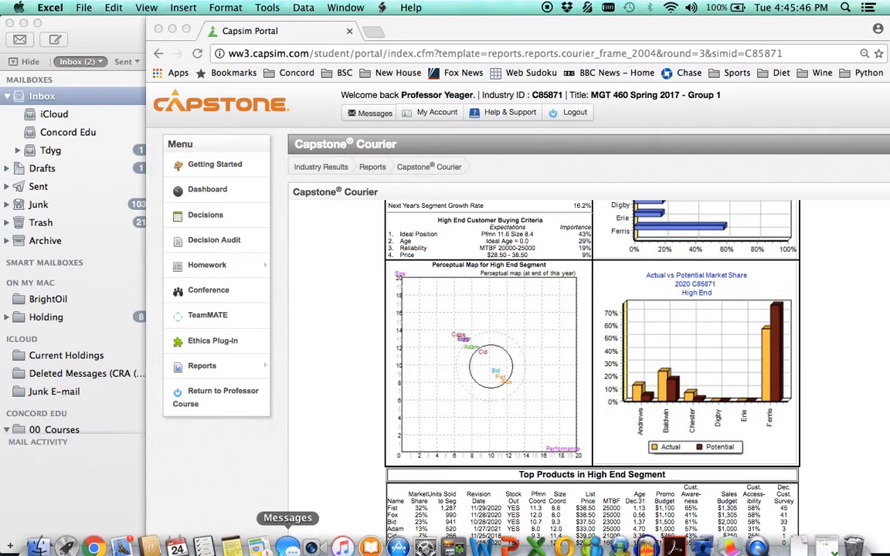
pyautogui.click(536, 536)
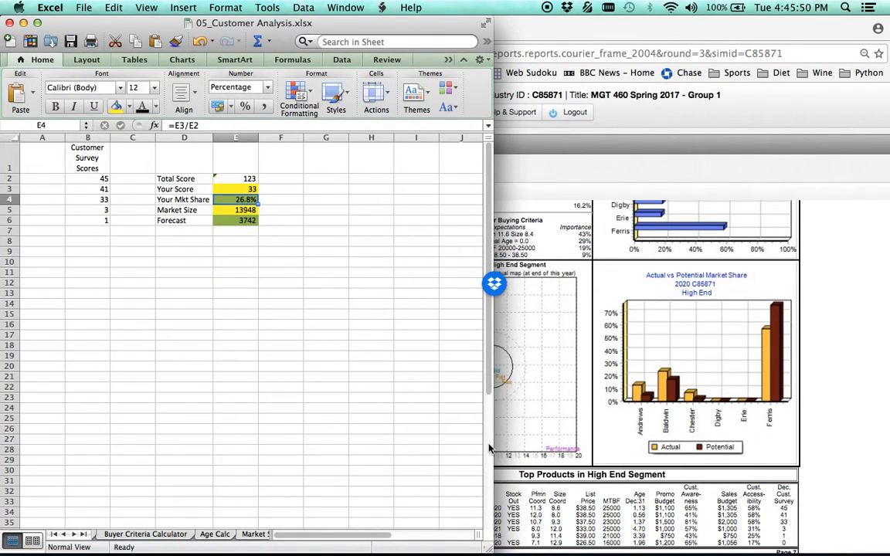
pyautogui.moveTo(494, 446); pyautogui.dragTo(806, 474)
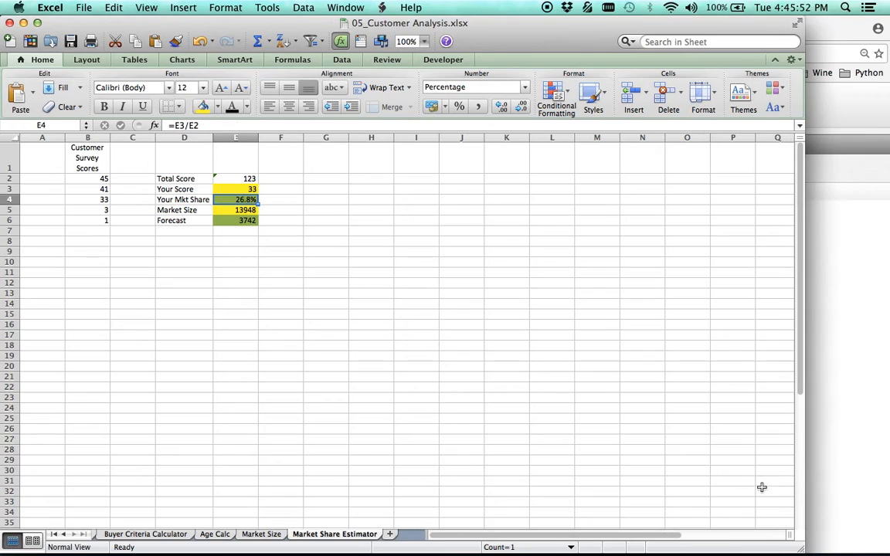
# Set Round to 4 on the Market Size sheet to recalculate the new segment market sizes.
pyautogui.click(265, 534)
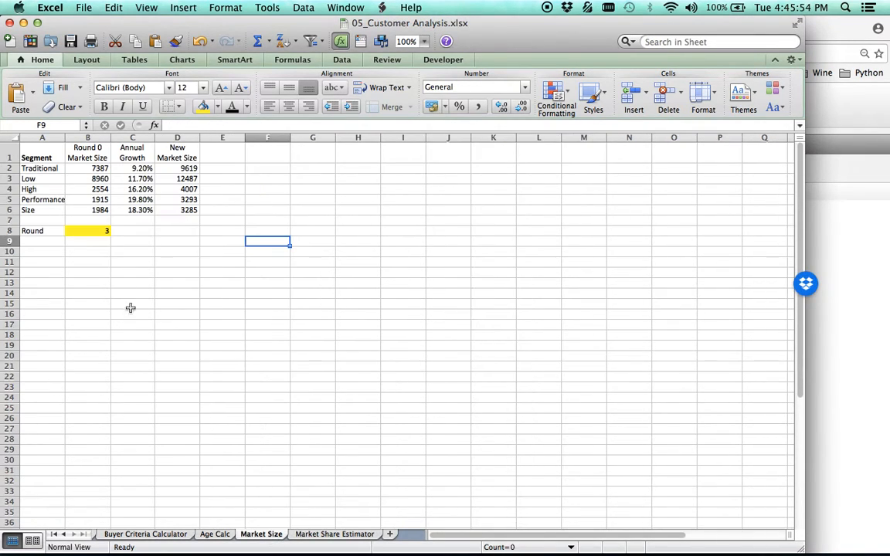
pyautogui.click(90, 233)
pyautogui.write('4')
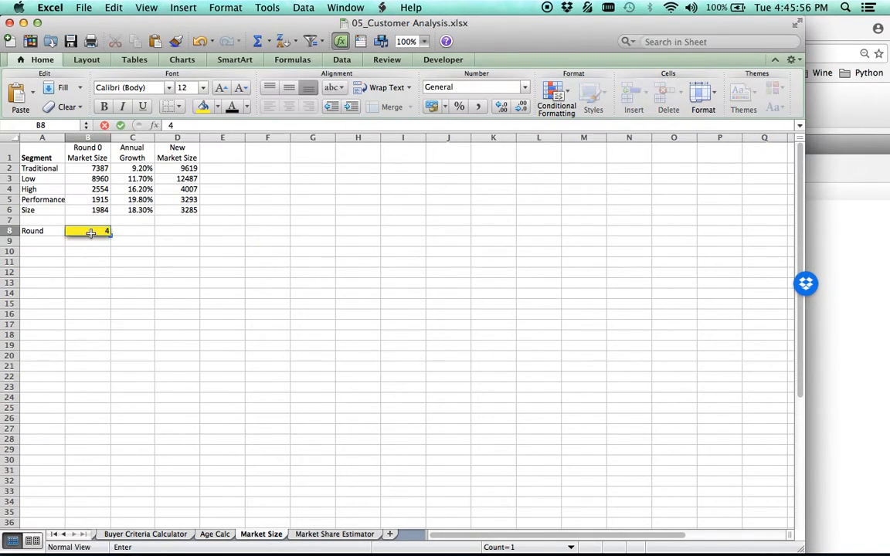
pyautogui.click(266, 264)
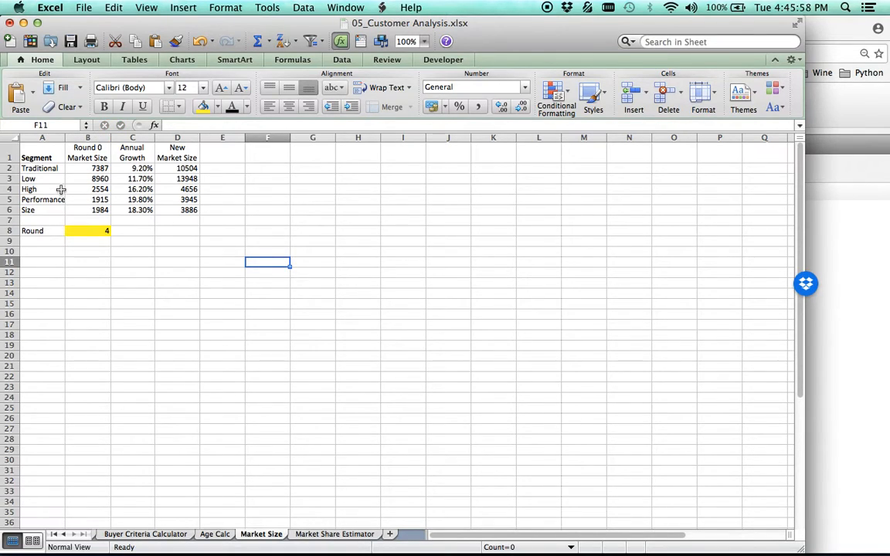
# Set Market Size on the Market Share Estimator sheet to 4656, the High segment's new size, to update the sales forecast.
pyautogui.click(178, 190)
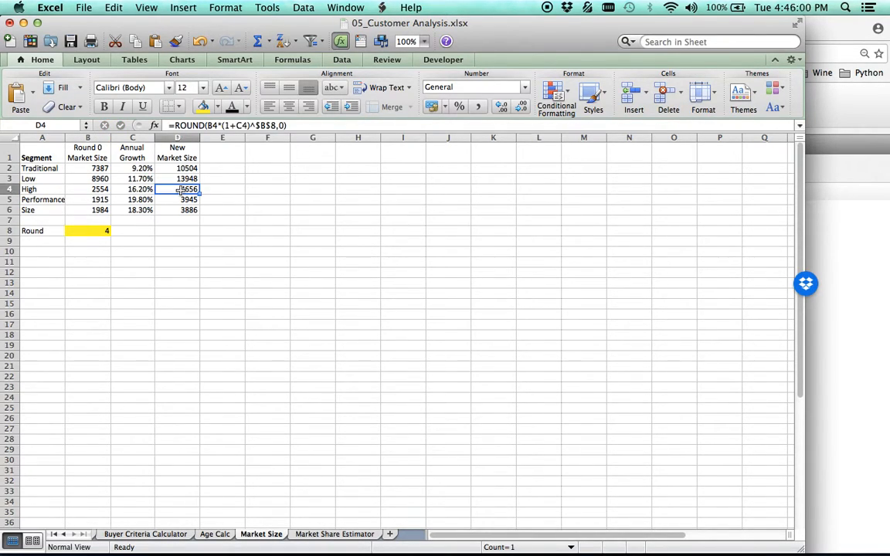
pyautogui.click(330, 535)
pyautogui.click(242, 210)
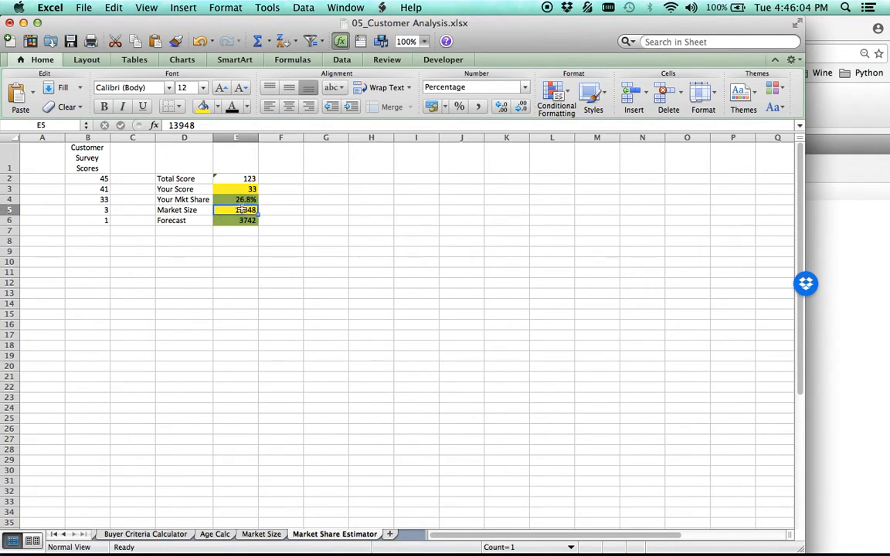
pyautogui.write('4656')
pyautogui.press('Return')
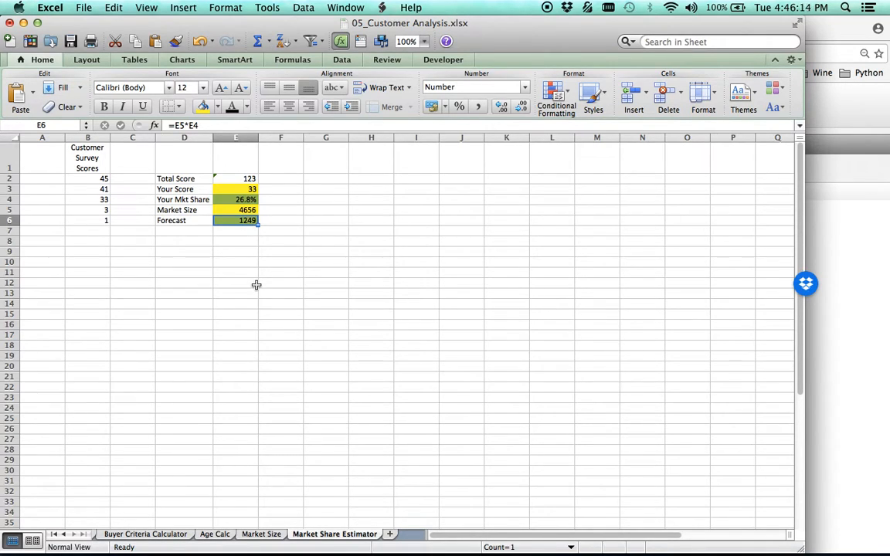
pyautogui.click(247, 241)
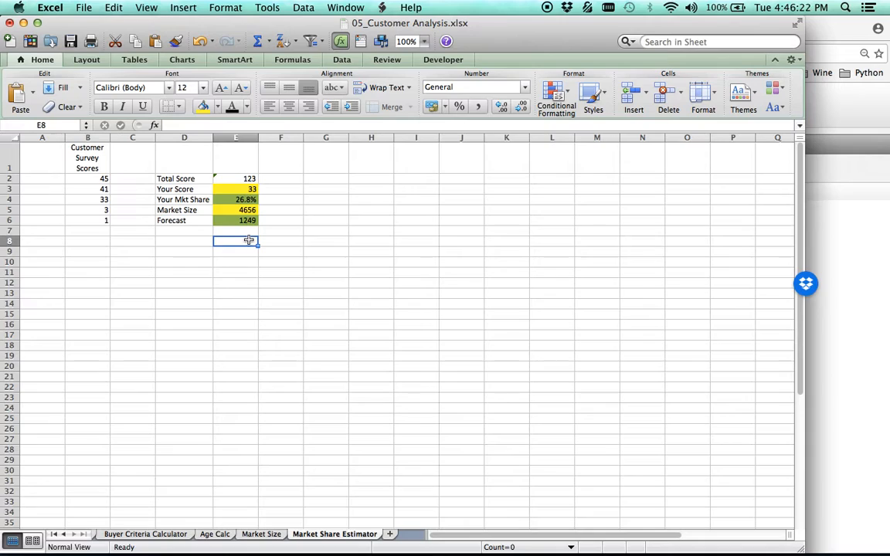
# Review the Buyer Criteria Calculator, Age Calc and Market Size sheets, including the ideal spot values for all segments.
pyautogui.click(144, 534)
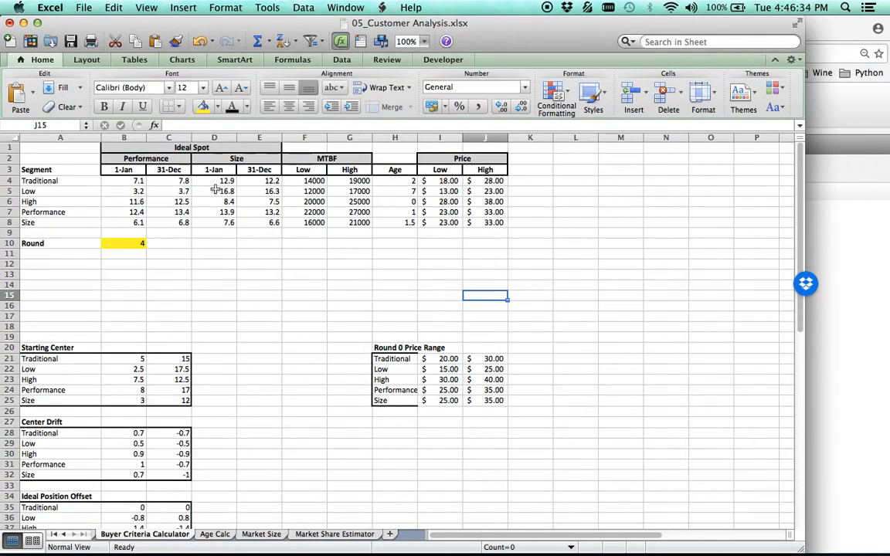
pyautogui.scroll(-2, 253, 313)
pyautogui.scroll(2, 253, 313)
pyautogui.click(225, 538)
pyautogui.click(260, 537)
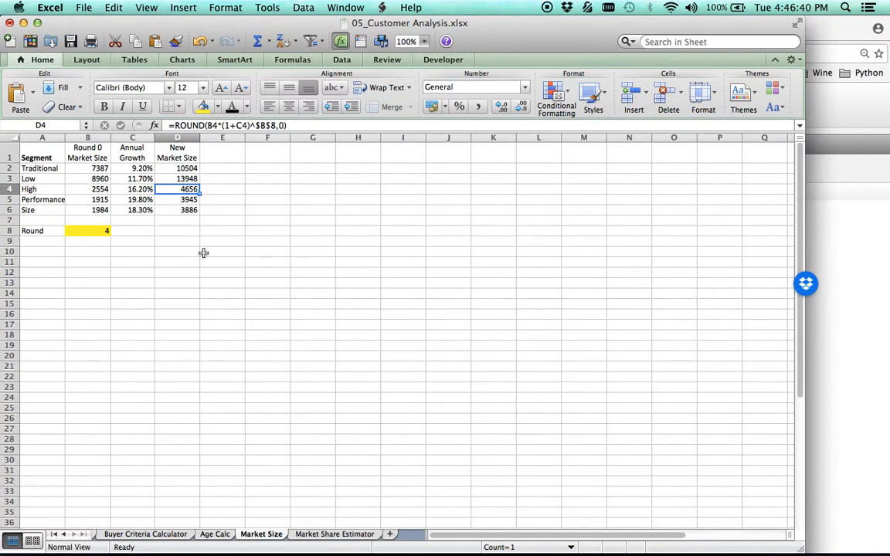
pyautogui.click(216, 534)
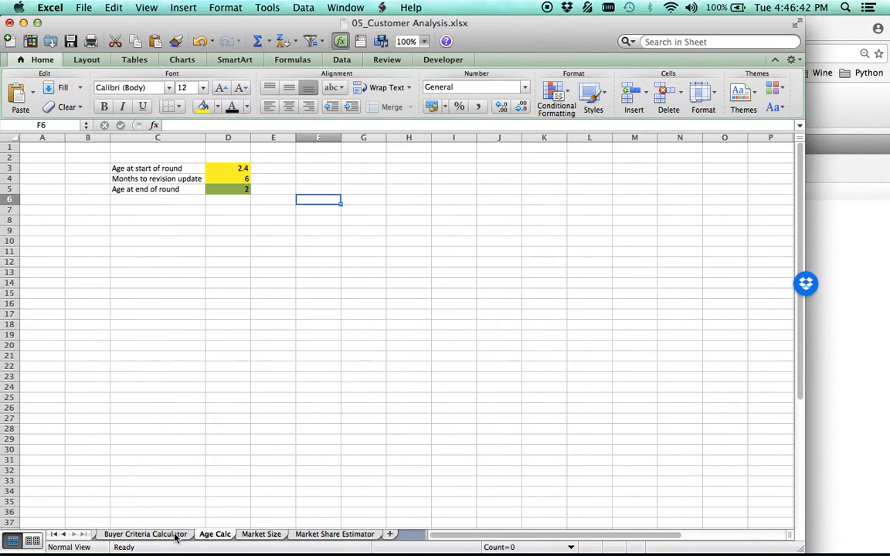
pyautogui.click(174, 535)
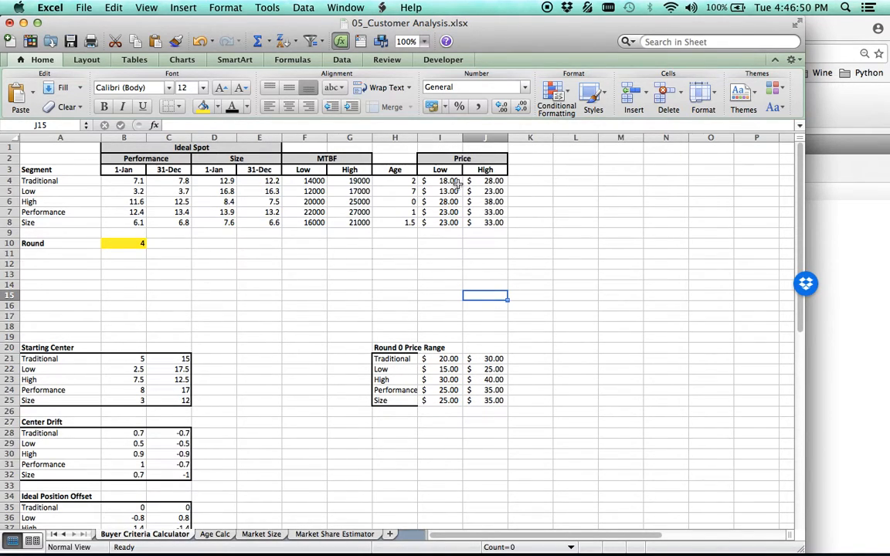
pyautogui.moveTo(117, 180); pyautogui.dragTo(255, 224)
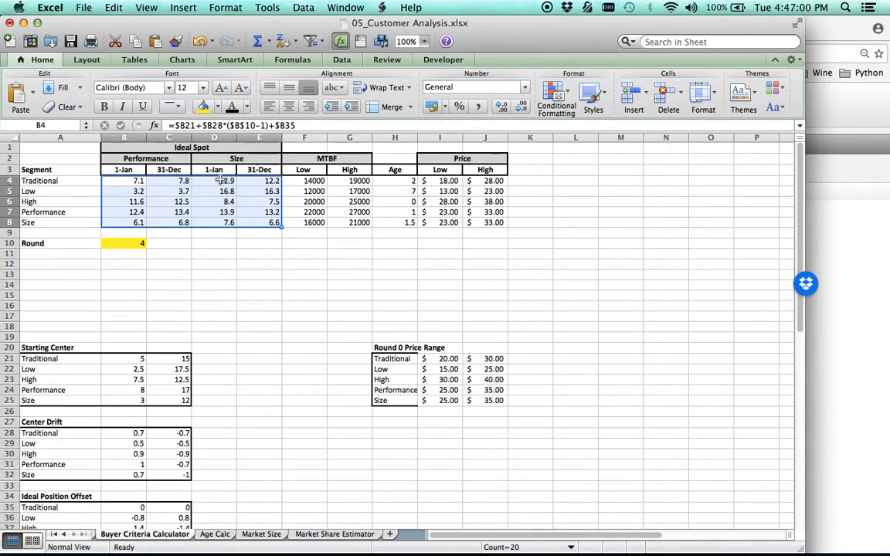
pyautogui.click(288, 276)
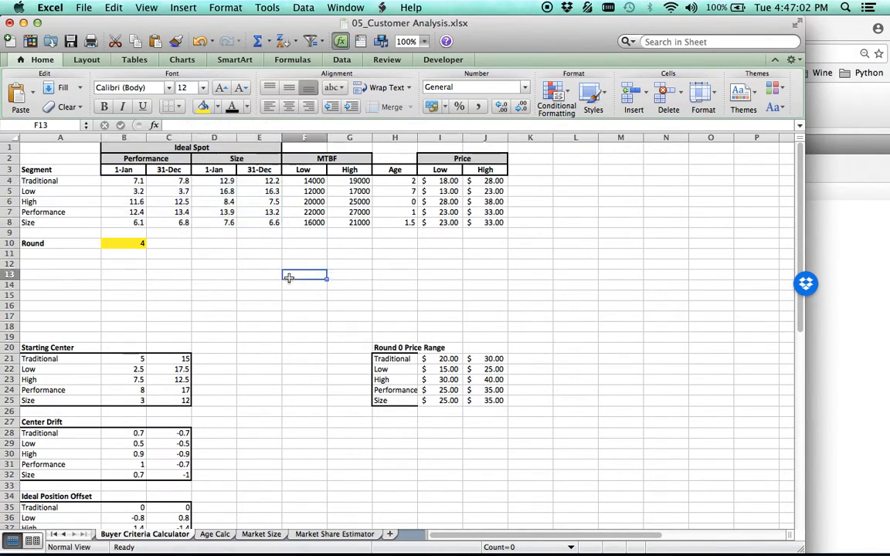